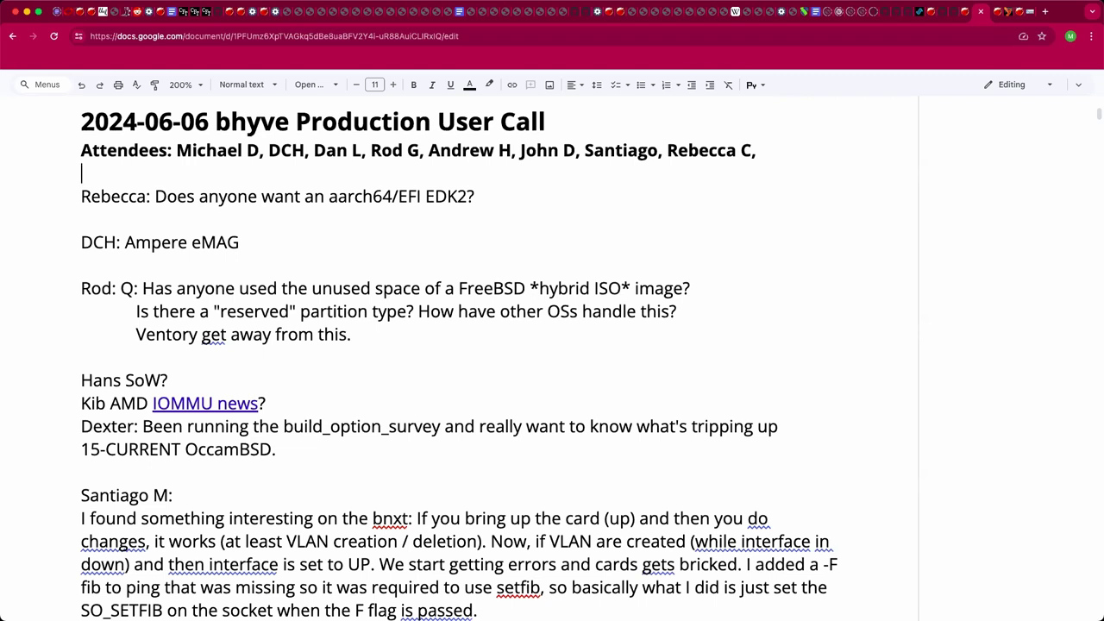
Step: Add an indented reply under the EDK2 question: u-boot has UEFI compatibility and boots in UEFI mode with FreeBSD
left_click(526, 201)
key("BackSpace")
key("Return")
key("Tab")
type("ub")
key("BackSpace")
type("-boot has ")
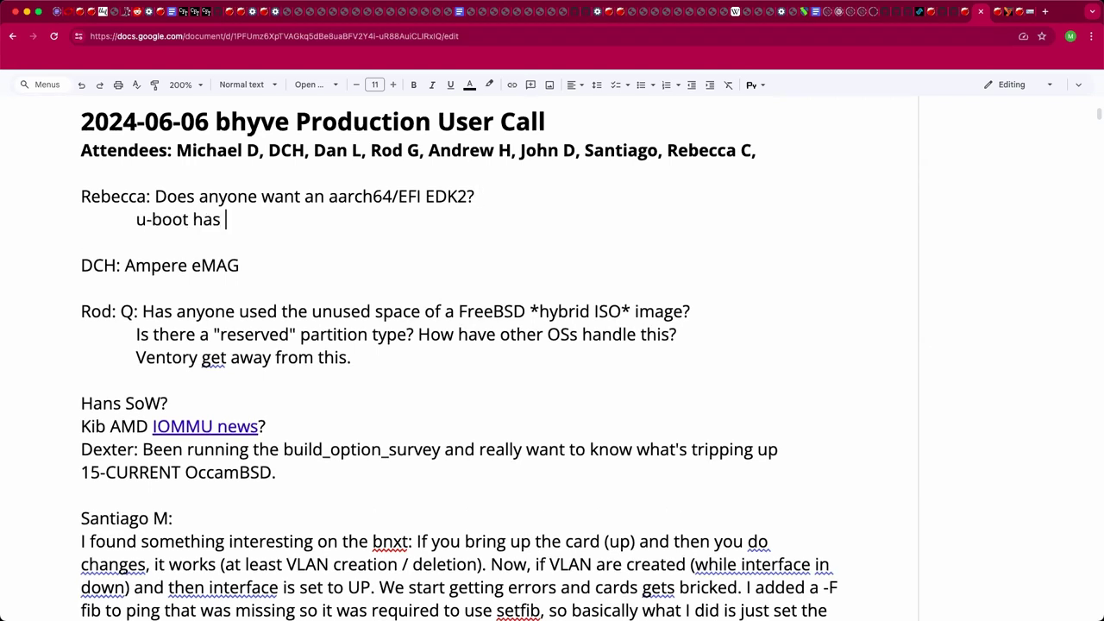
type("UEFI compatibility. When")
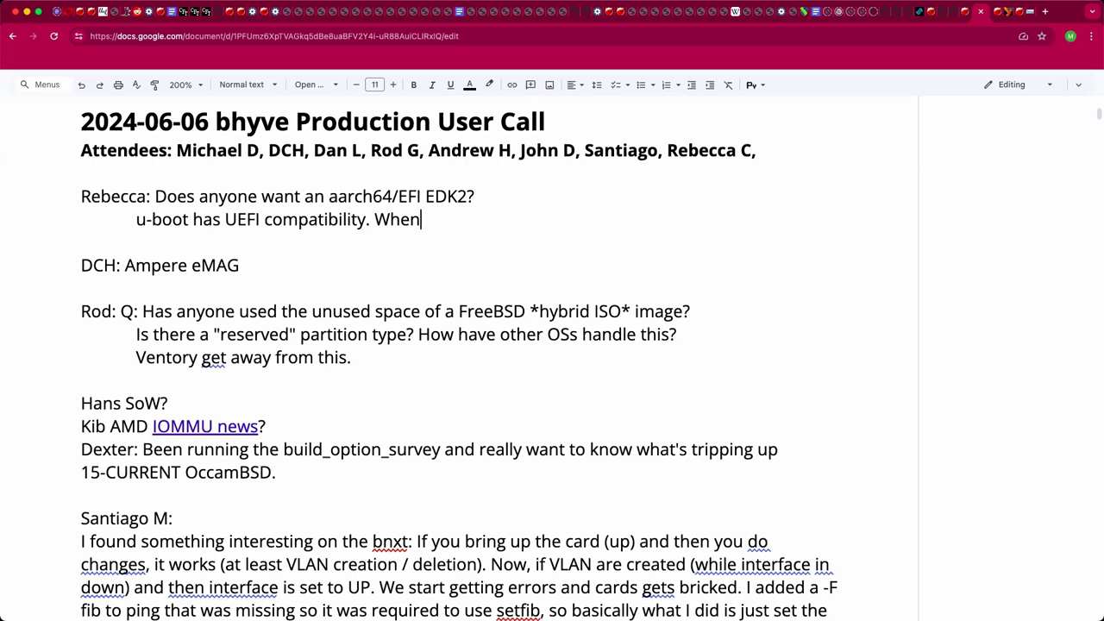
type(" you used it with FreeBSD, it boots in UEFI model")
key("BackSpace")
Step: Follow it with the question 'Does anyone want full EDK2 with features like netboot?'
type(". If")
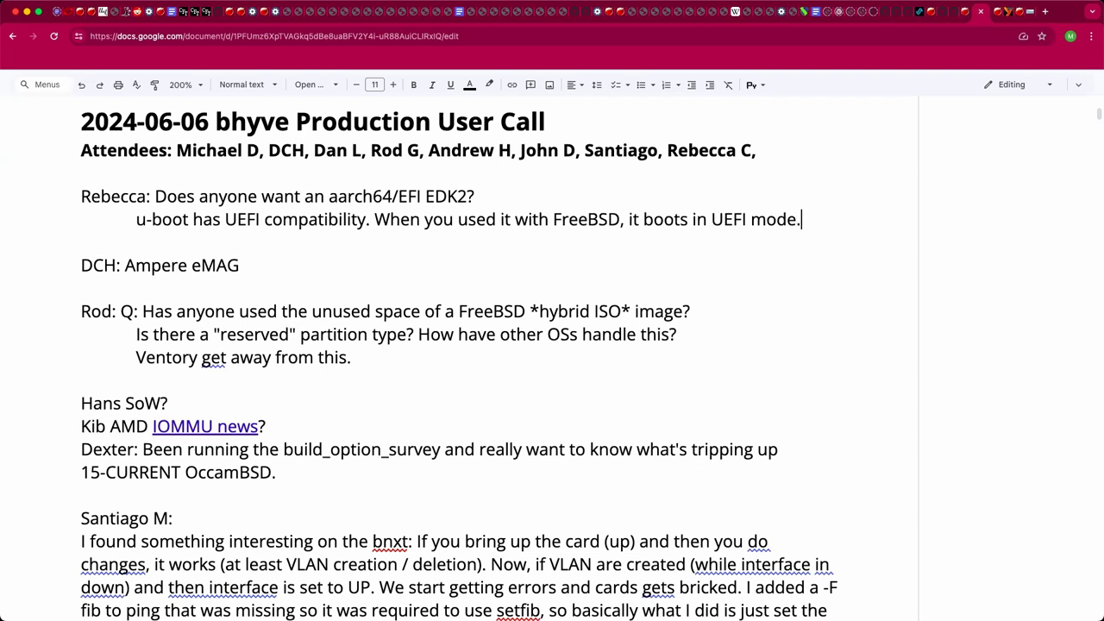
key("BackSpace")
key("BackSpace")
key("BackSpace")
type("Does any")
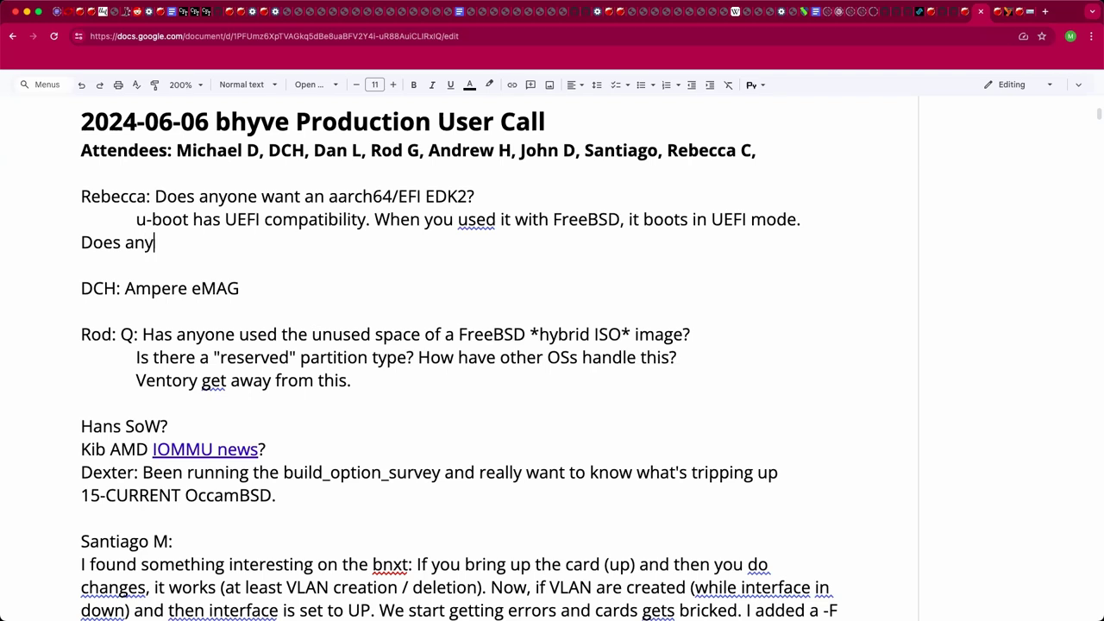
type("one want ful")
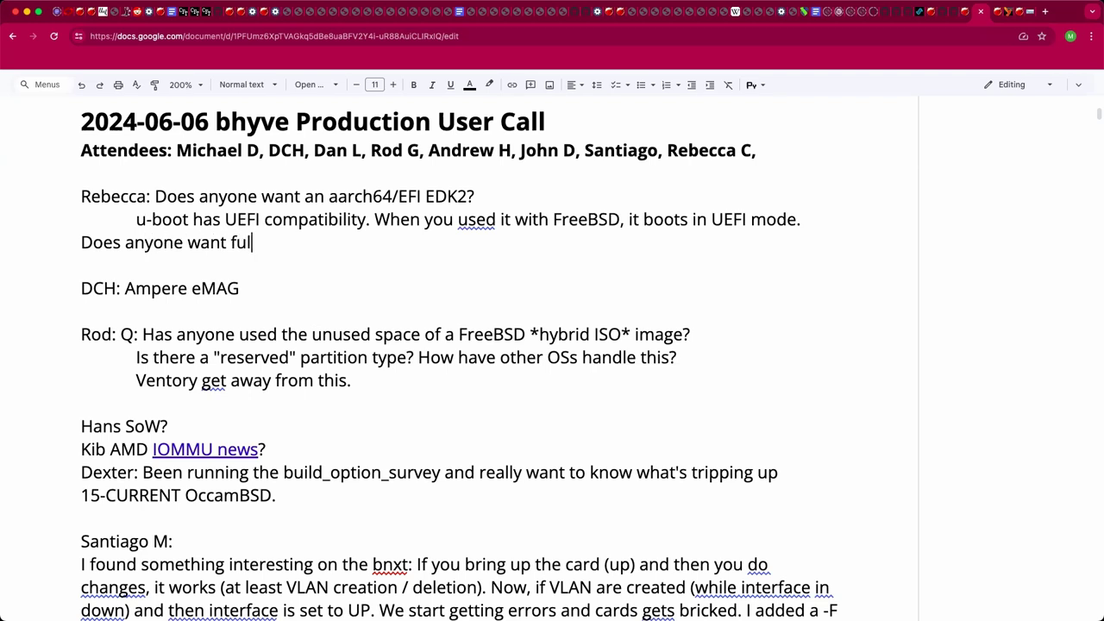
type("l EDK2 with fe")
type("a")
key("BackSpace")
key("BackSpace")
key("BackSpace")
type("with ")
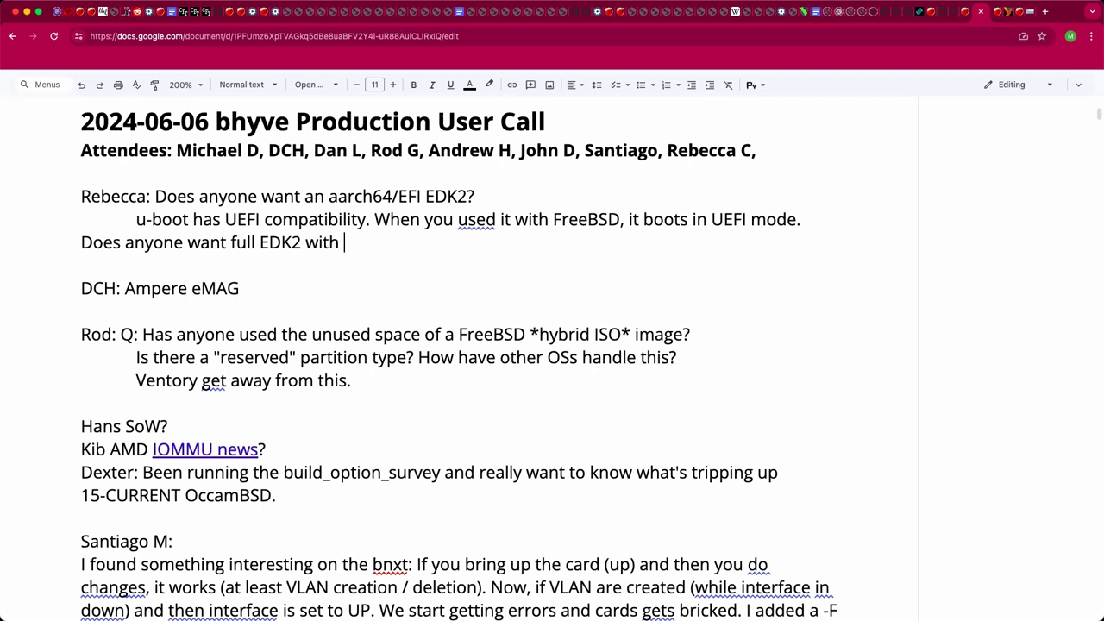
type("features like ")
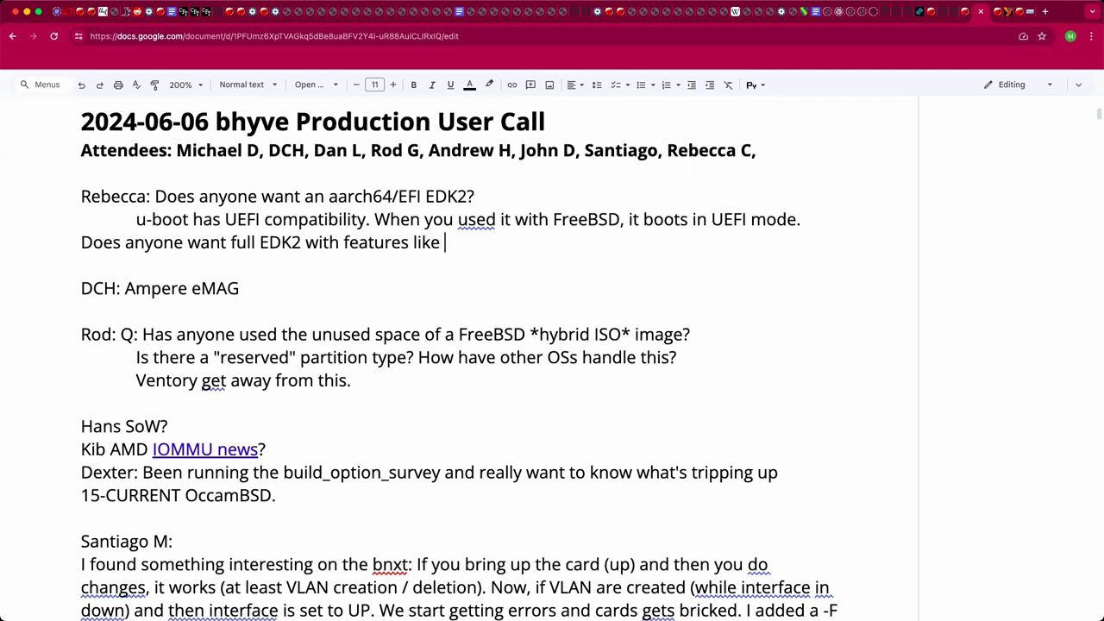
type("netbootk")
key("BackSpace")
key("BackSpace")
type("t?")
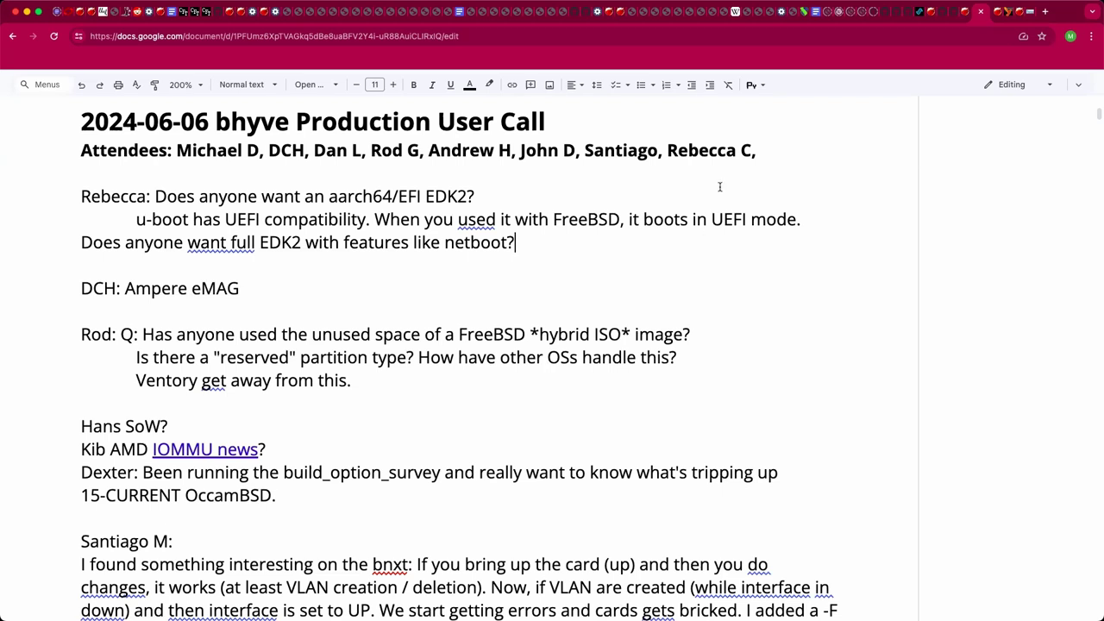
Step: Append another attendee's name to the end of the Attendees line
left_click(794, 150)
type("Janb")
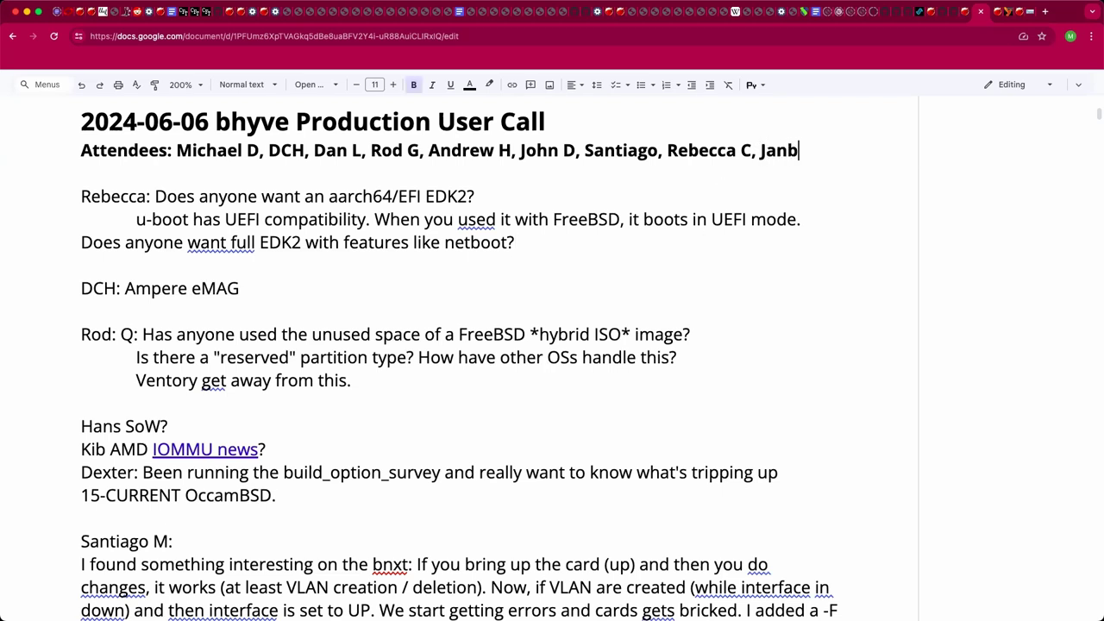
key("BackSpace")
type("B,")
key("BackSpace")
Step: Append 'http boot?' after the netboot question
left_click(515, 245)
type("https")
key("BackSpace")
type("boot?")
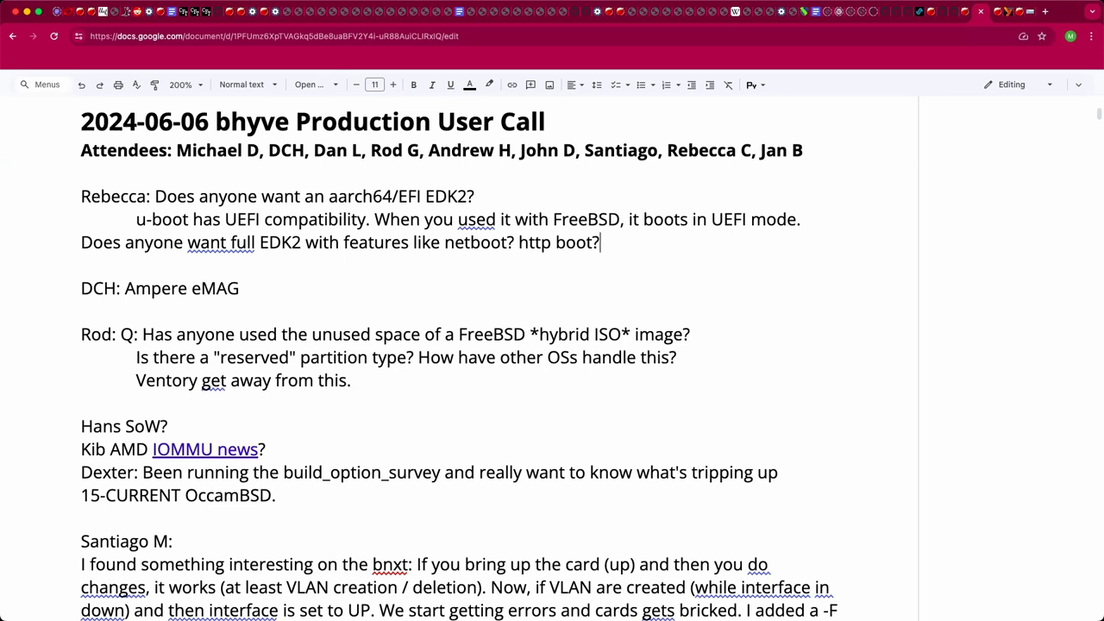
Step: Add the indented question 'Q: Does that support EDK2 devices like virtio-scsi?'
key("Return")
key("Tab")
type("Q: Does that support ")
type("virtio-scsi?")
key("Left")
key("alt+Left")
key("Left")
key("Left")
key("alt+Left")
type("EDK2 devices like")
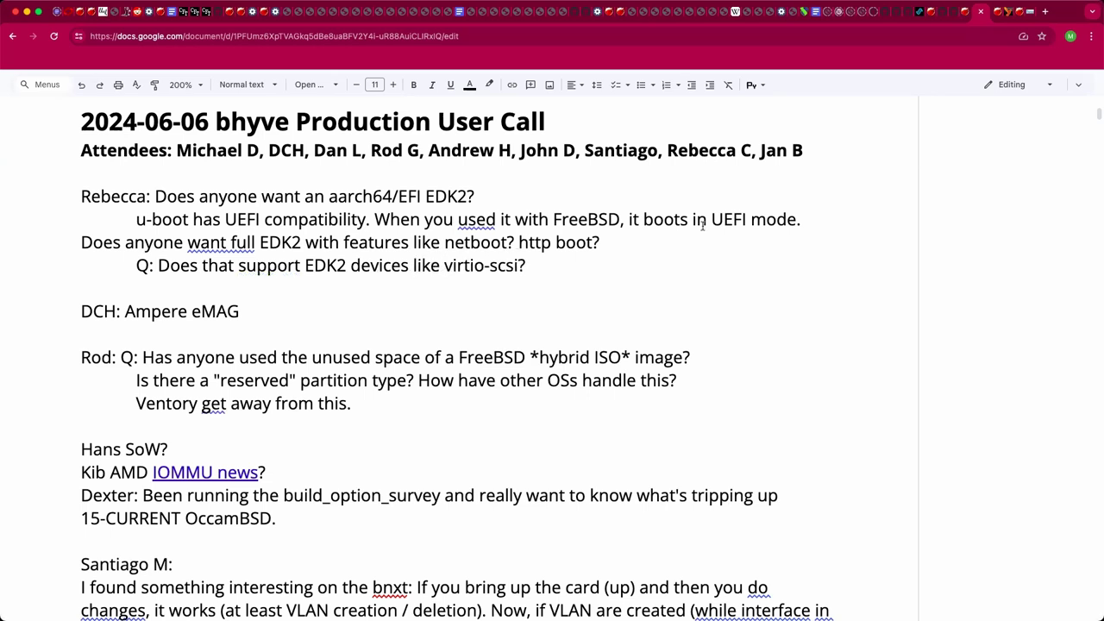
Step: Extend the virtio-scsi question with 'Or chailoaders like iPXE?'
left_click(526, 266)
type("Or chailoaders")
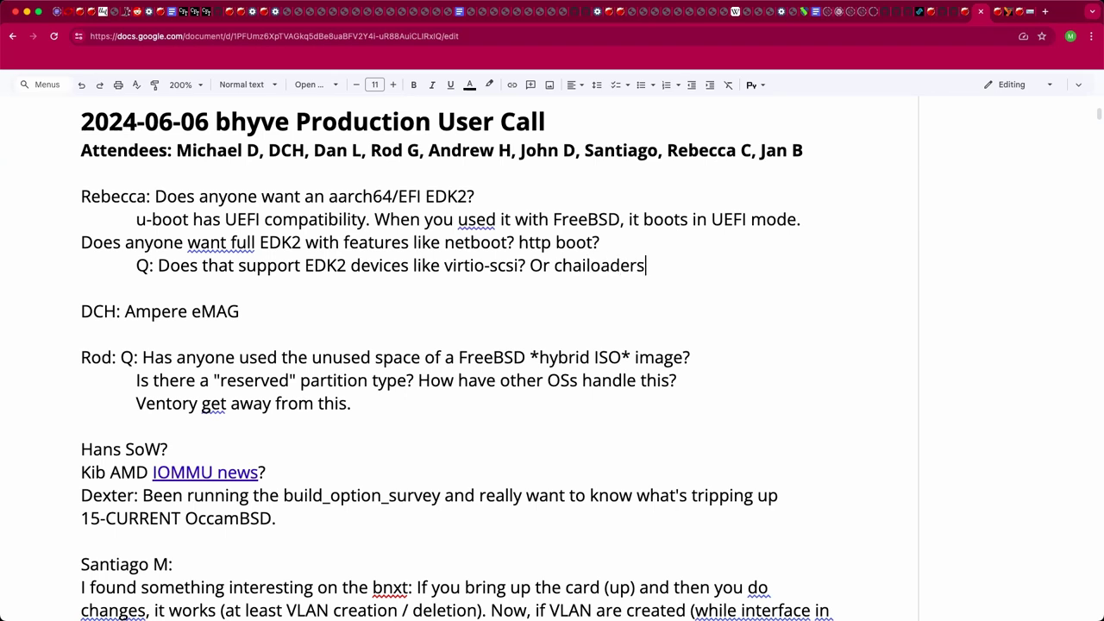
type(" like iPDX?")
key("BackSpace")
key("BackSpace")
key("BackSpace")
type("XE?")
Step: Add the use case: keep virtio-scsi as a boot option; unclear if u-boot supports that as an initiator
type("(Use case: ")
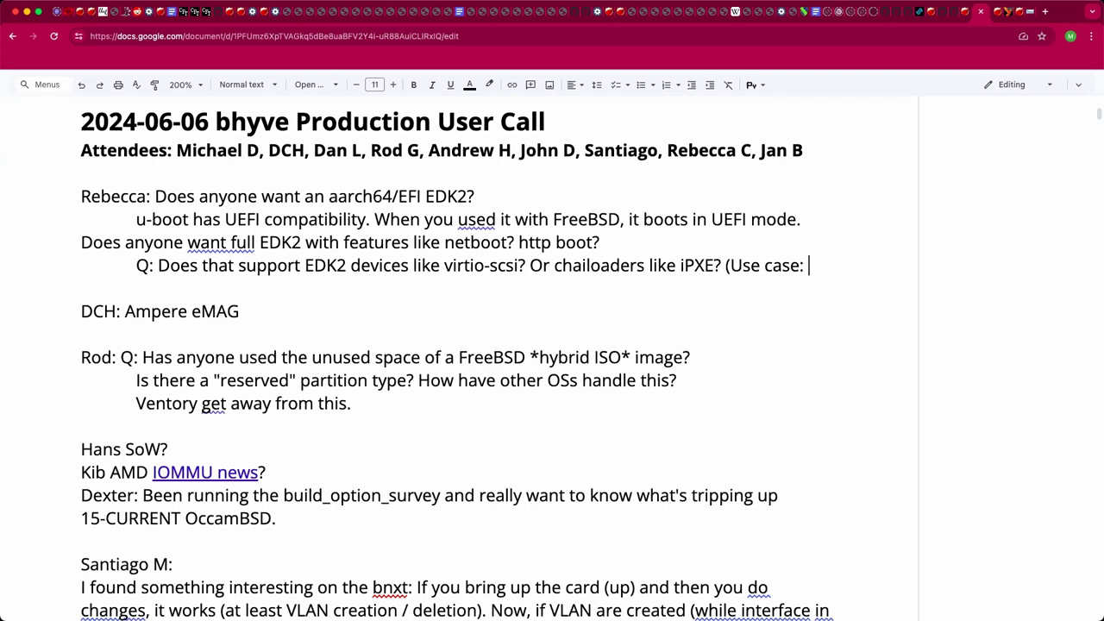
type("Want to keep virtio-scsi as")
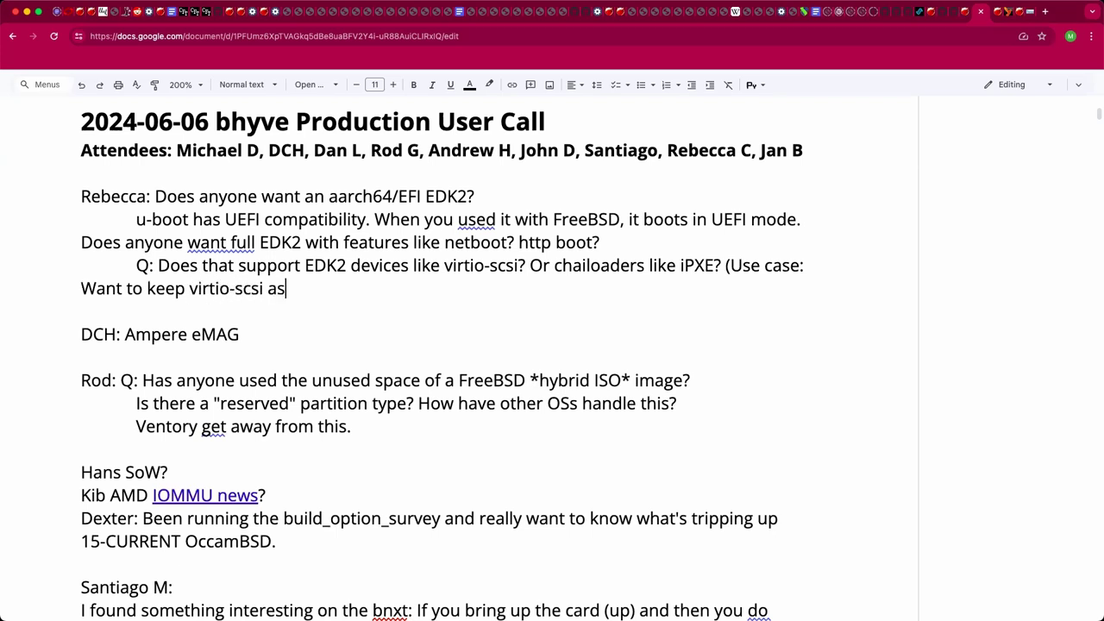
type(" a boot option and it's ")
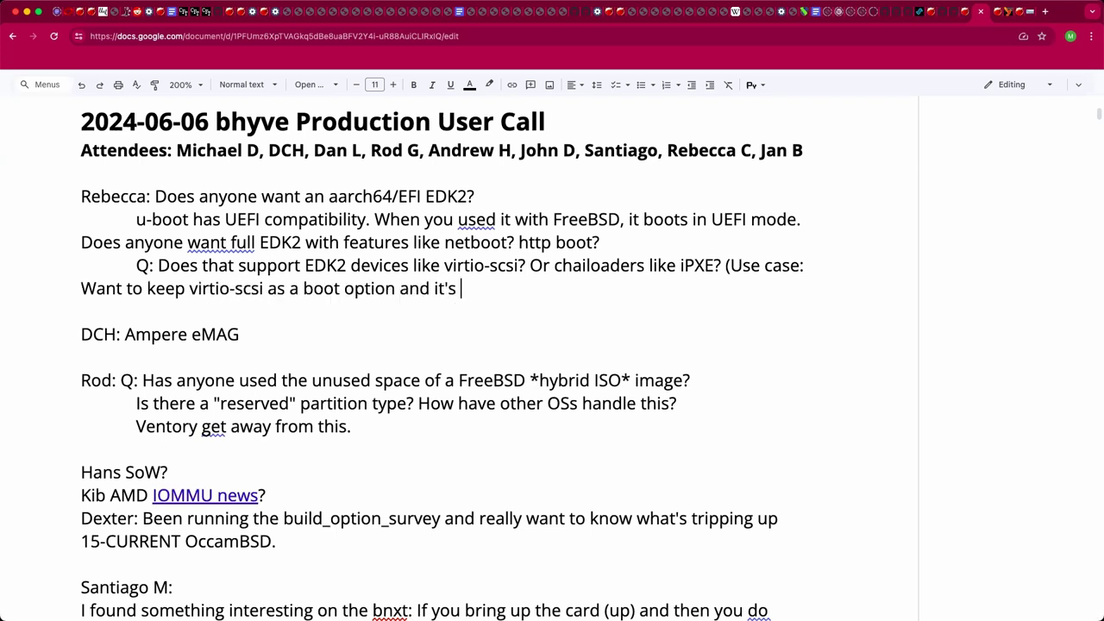
type("not clear if u-Boo")
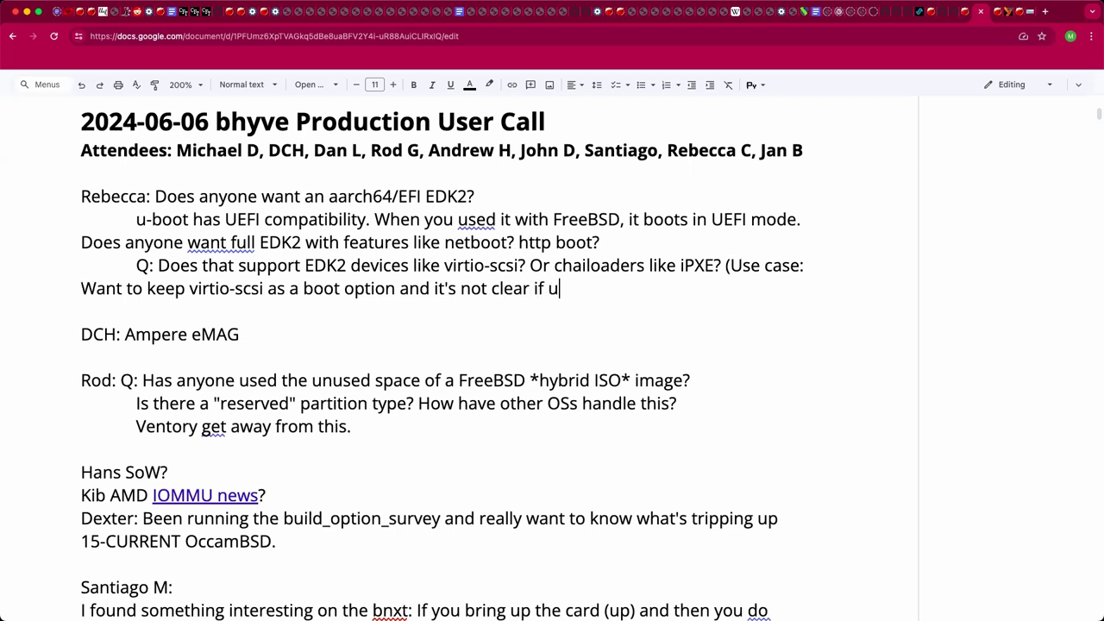
key("BackSpace")
key("BackSpace")
key("BackSpace")
type("bu")
key("BackSpace")
type("oot support ")
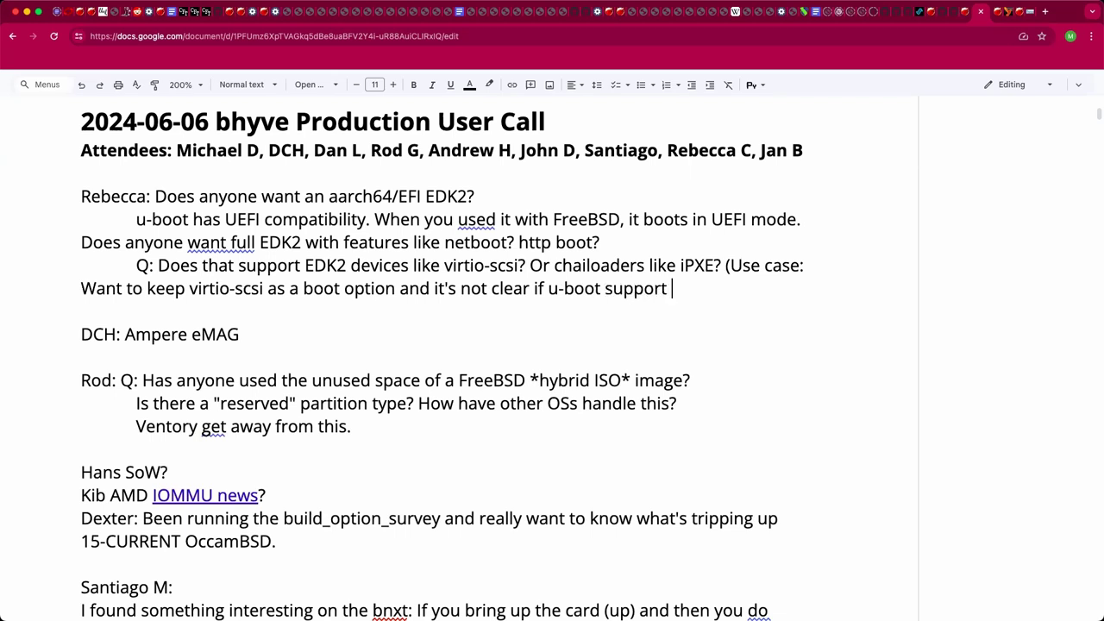
type("that as an")
key("BackSpace")
key("BackSpace")
key("BackSpace")
type("an initiator.")
key("BackSpace")
type(")")
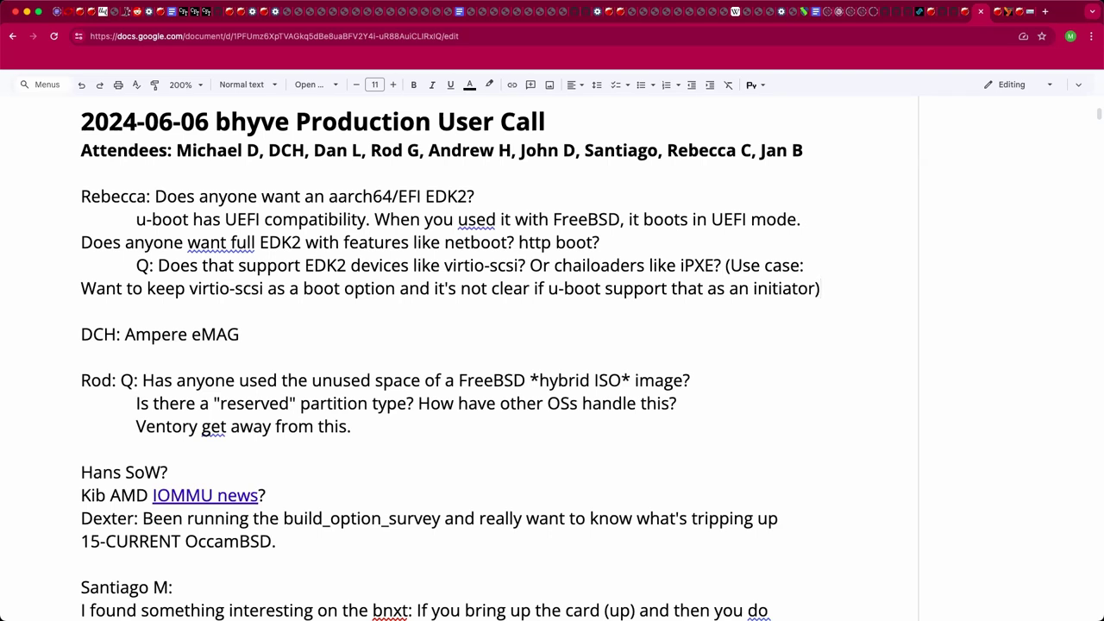
Step: Start an indented reply attributed to a speaker and paste the edk2-rk3588 repository address
left_click(388, 314)
key("Tab")
type("Rod:")
type("https://github.com/edk2-porting/edk2-rk3588")
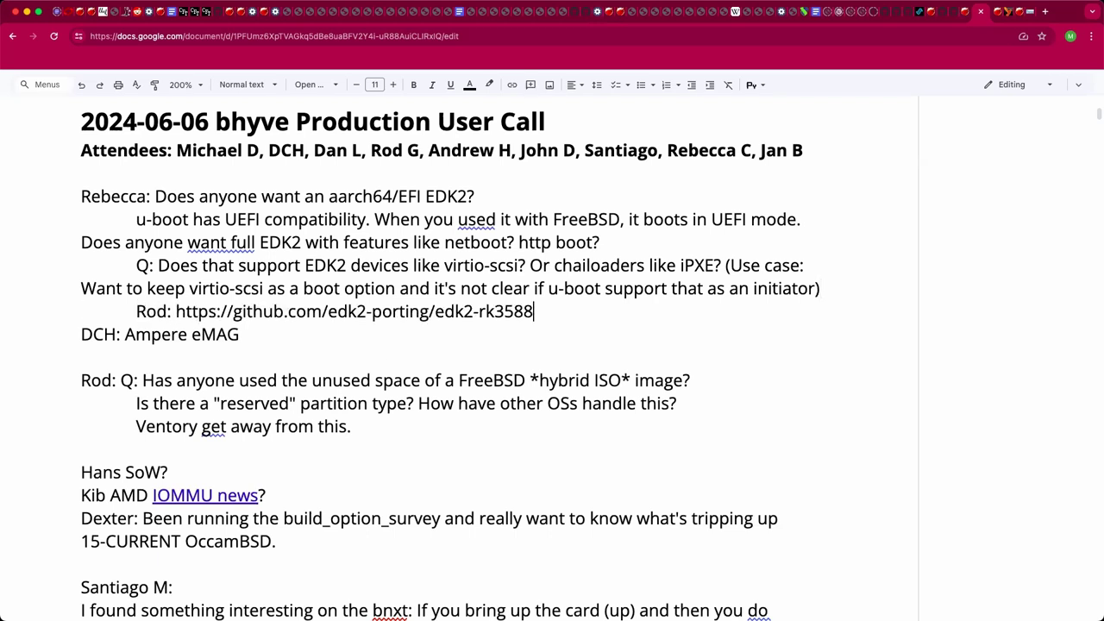
key("Return")
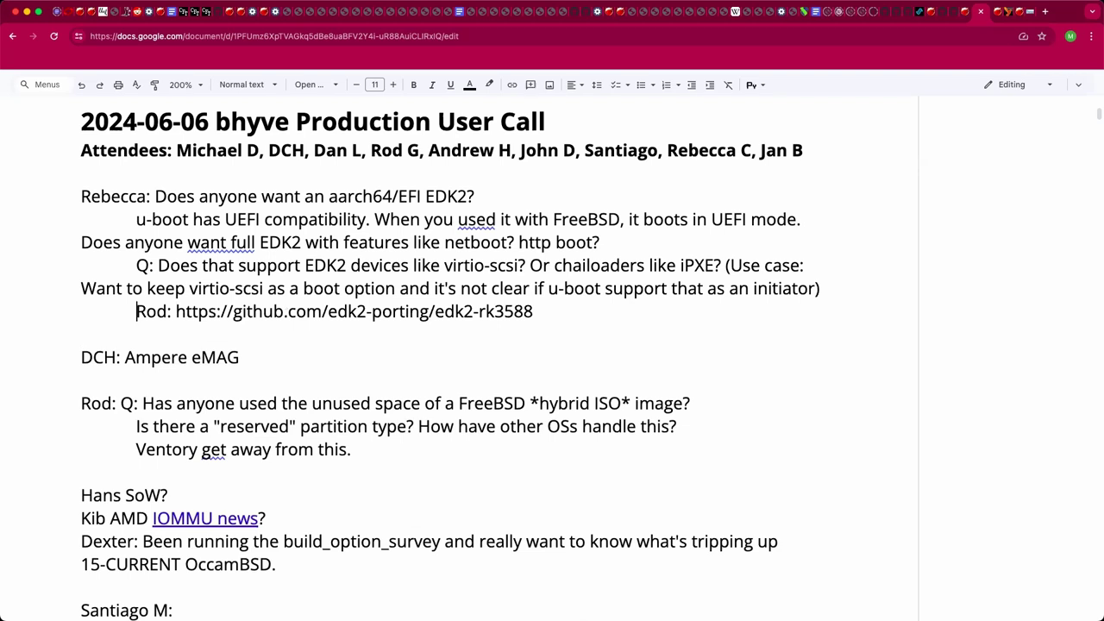
Step: Turn the repository URL into a link and add '(Supports only one display size)' after it
left_click_drag(175, 311, 533, 311)
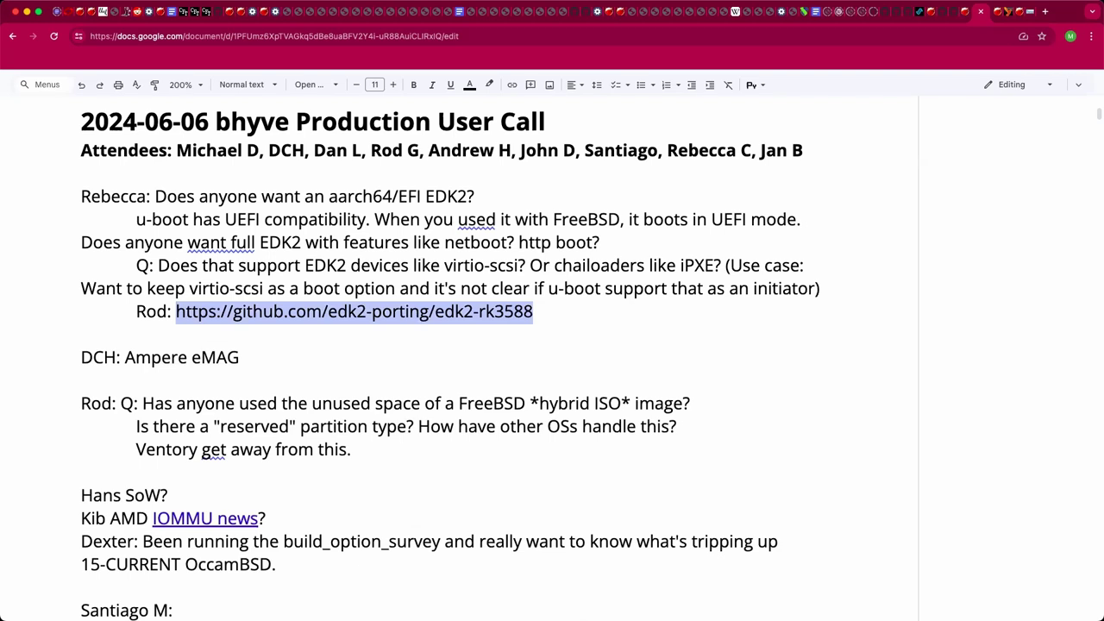
key("super+k")
key("Return")
type("(s")
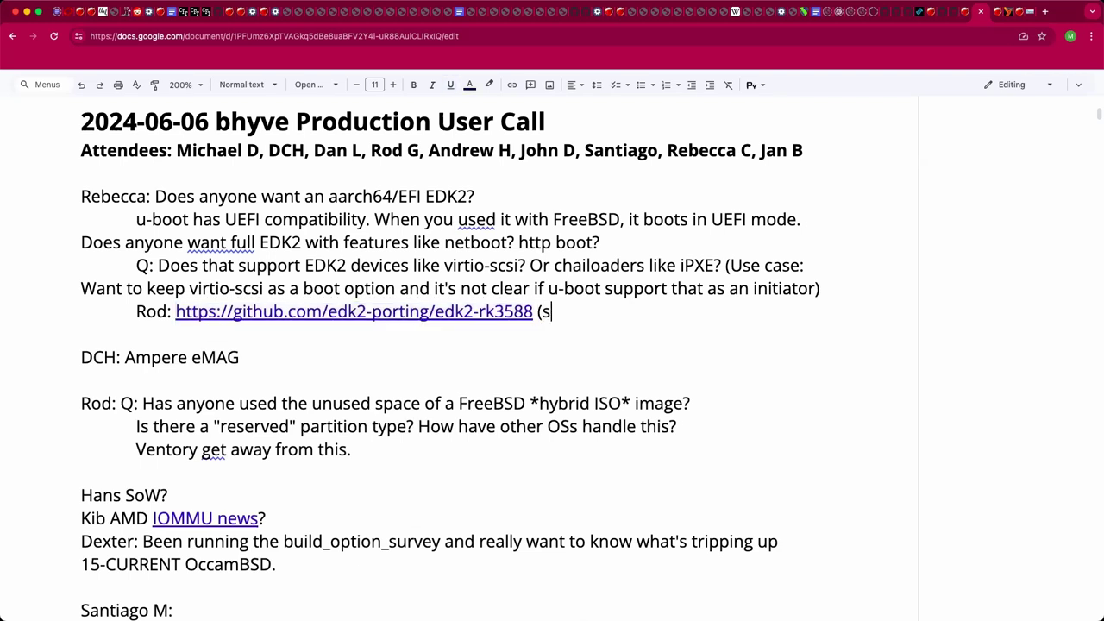
key("BackSpace")
type("Supports one display size)")
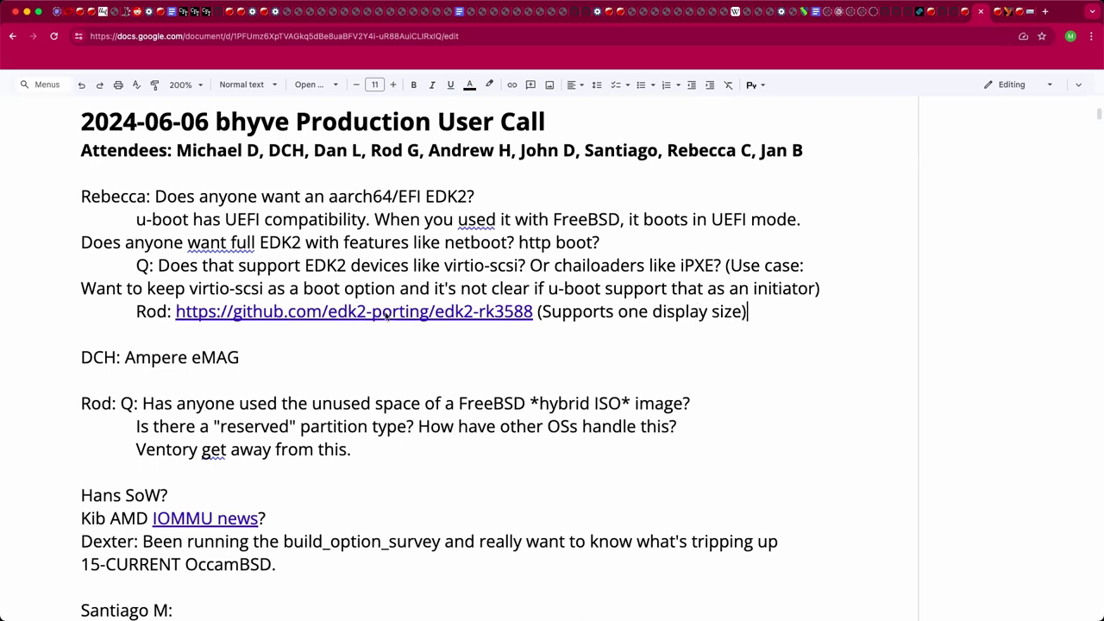
key("alt+Left")
key("alt+Left")
key("alt+Left")
type("only")
Step: Add ', only supports USB3 not 2' inside the display-size note
key("Down")
key("Tab")
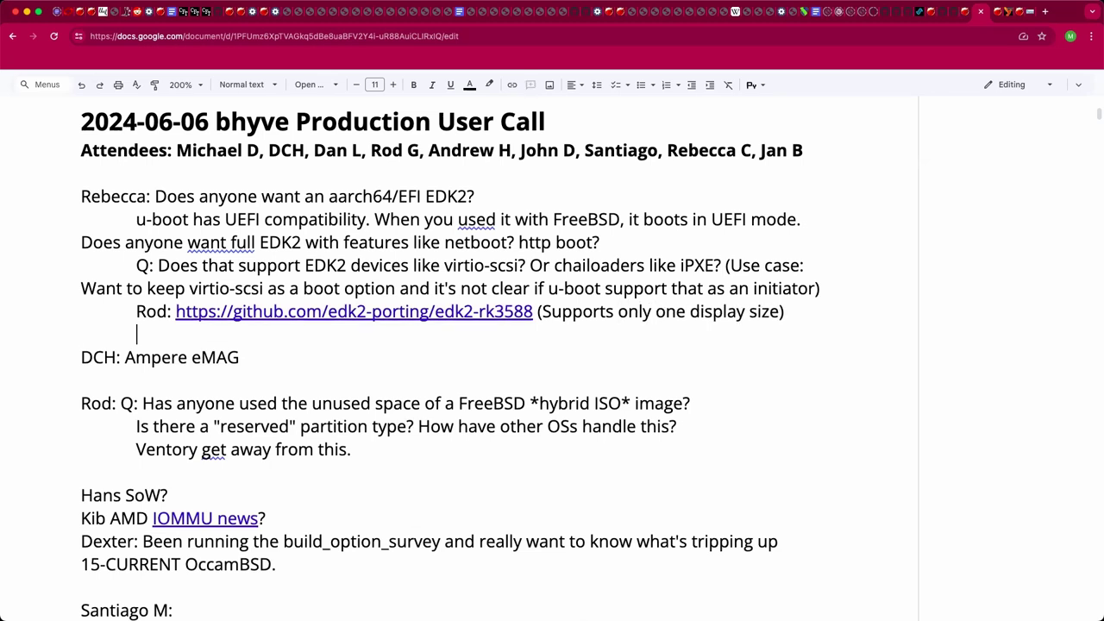
key("super+Tab")
left_click(401, 360)
key("Down")
key("Down")
left_click(811, 315)
key("Left")
type(", only")
type(" uspports u")
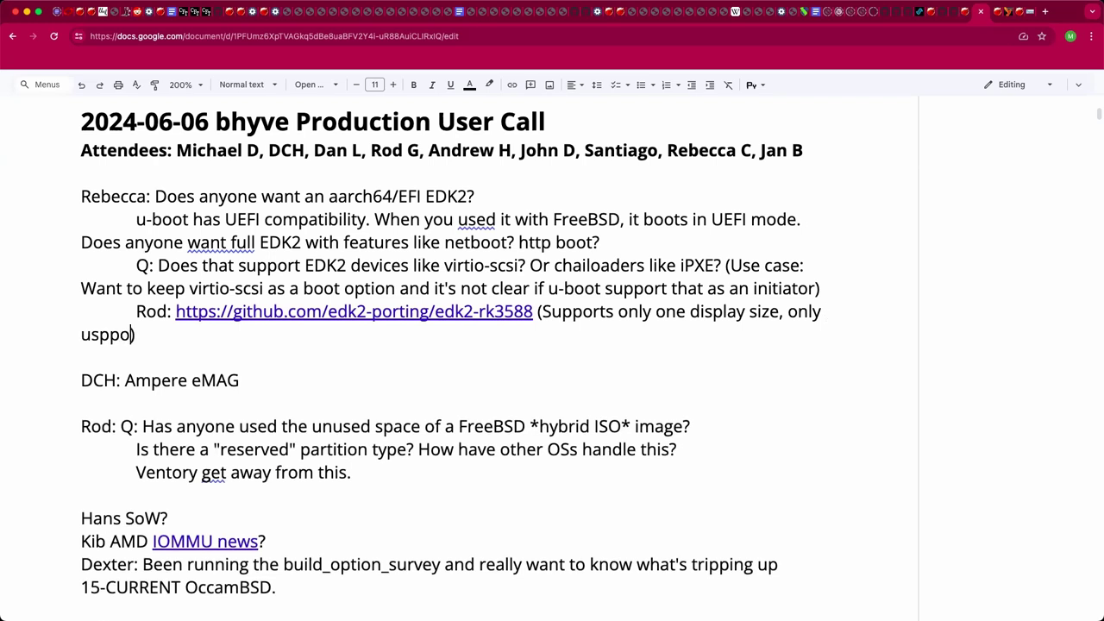
key("BackSpace")
type("USB")
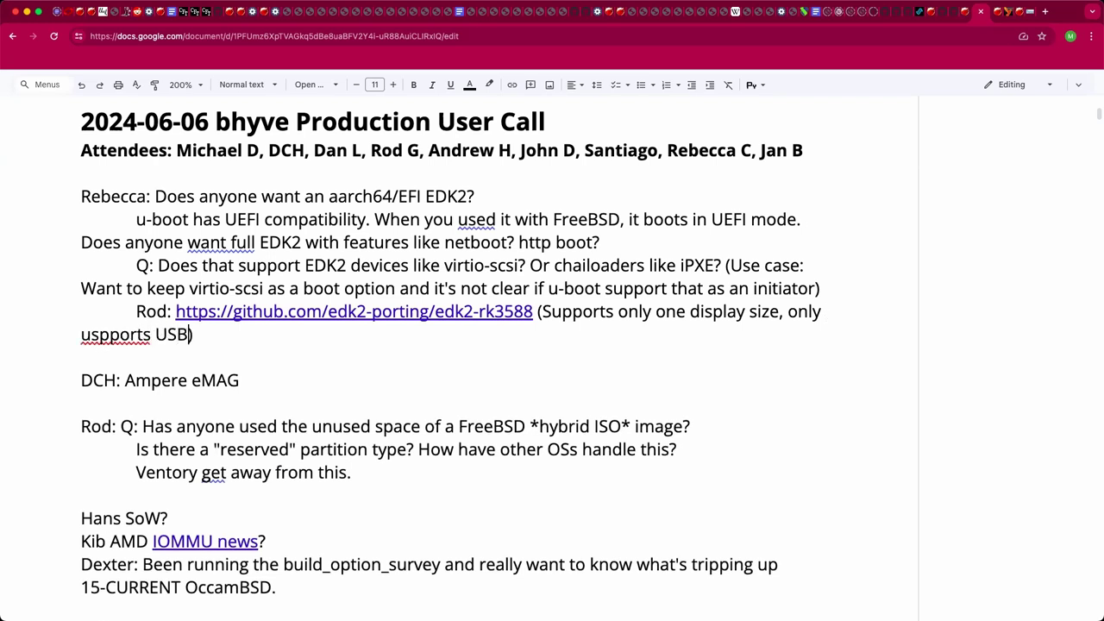
type("3,")
type("not 2?")
key("BackSpace")
Step: Fix the misspelled 'uspports' so the note reads 'USB ports'
left_click(81, 334)
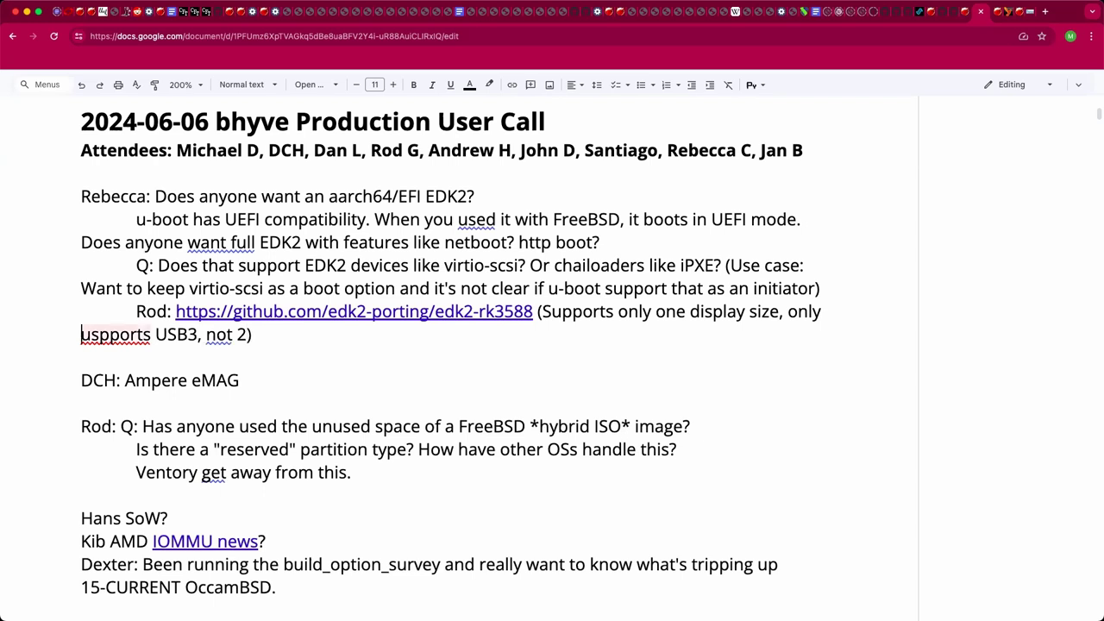
key("shift+Right")
key("shift+Right")
key("shift+Right")
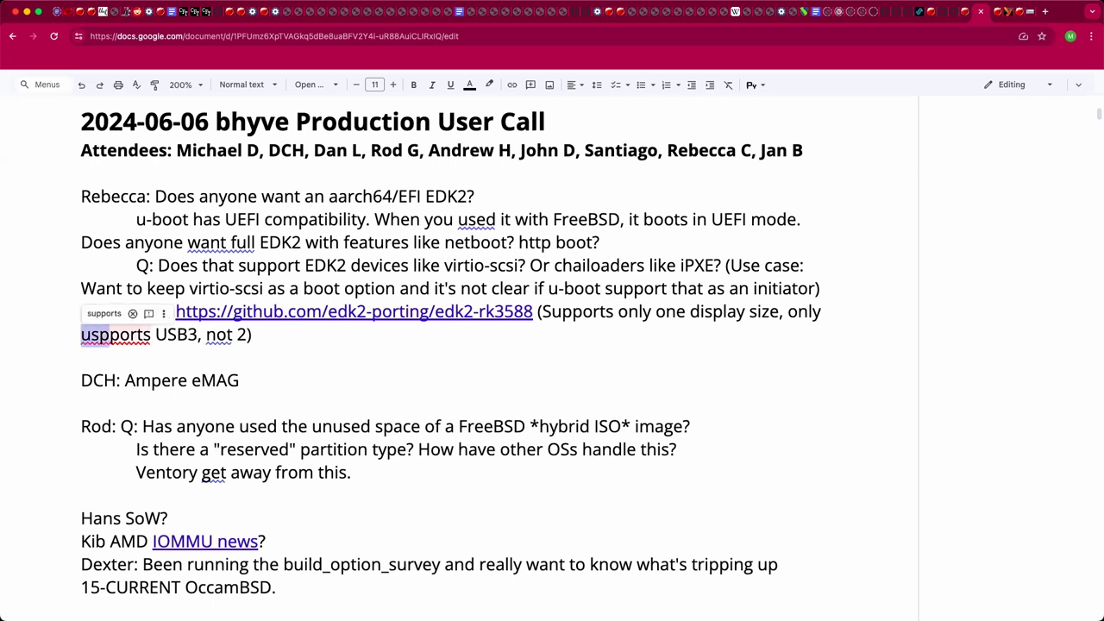
type("usb")
key("End")
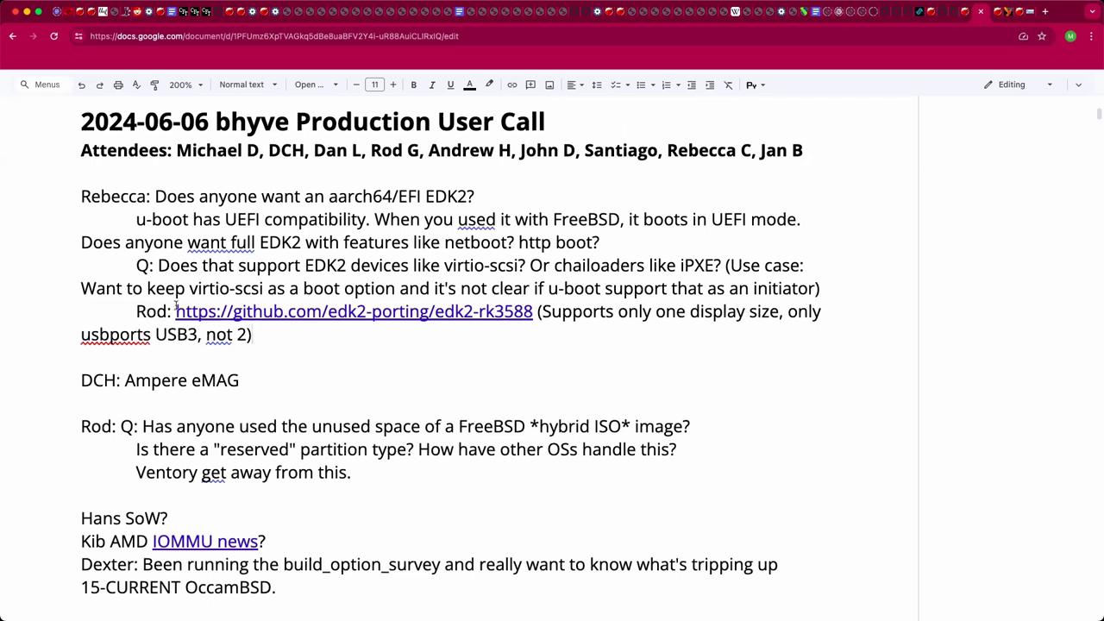
left_click(110, 333)
double_click(110, 333)
type("USB")
key("End")
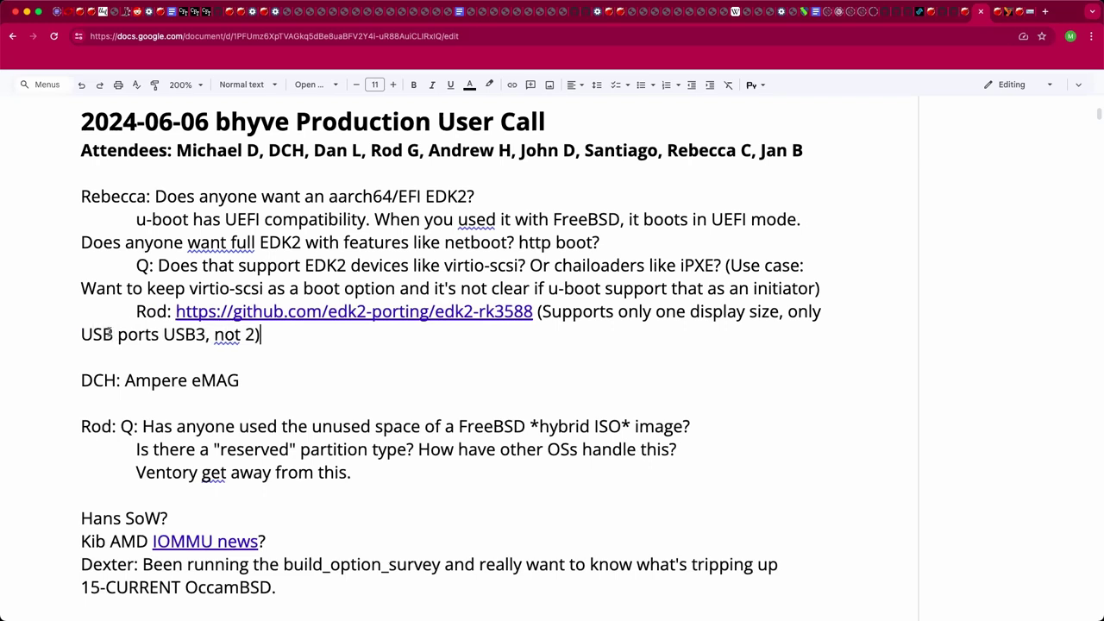
Step: Append '. Planning to pull form QEMU for bhyve only?' to the line
type(". Planning to pull form")
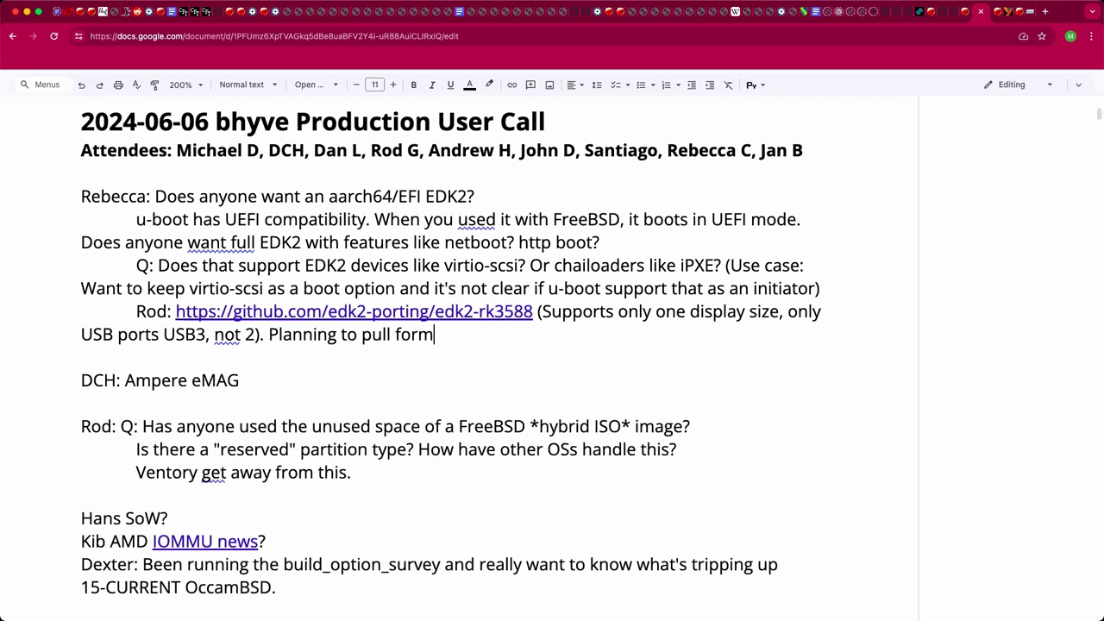
type(" QEMU?")
key("BackSpace")
type("for bhyve only?")
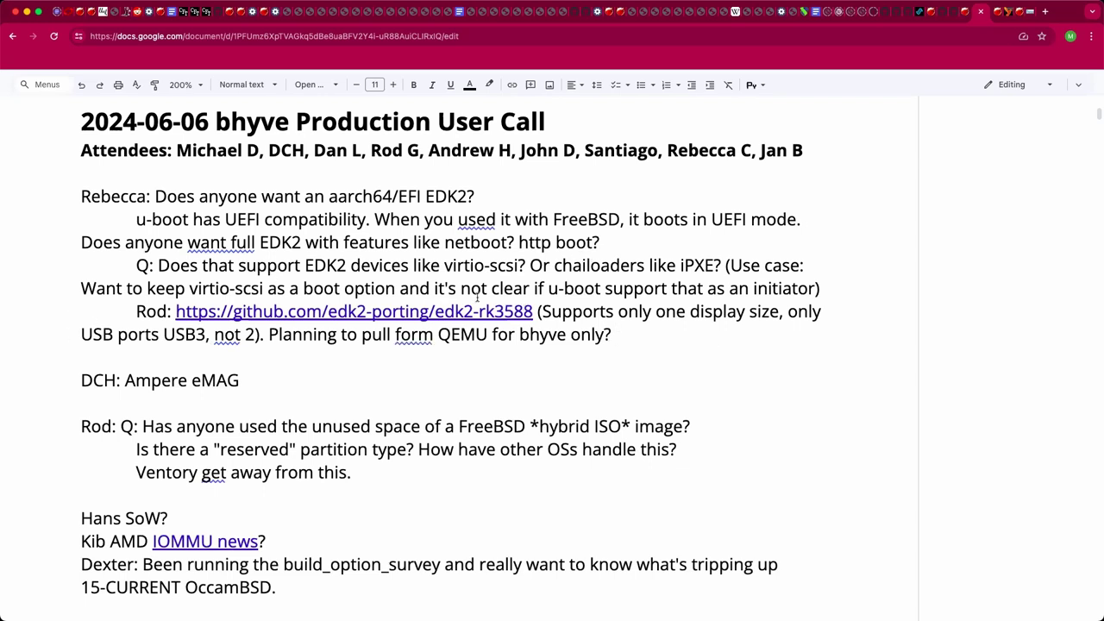
left_click(411, 333)
Step: Accept the spelling fix changing 'form' to 'from' in the QEMU sentence
left_click(410, 313)
left_click_drag(803, 153, 808, 155)
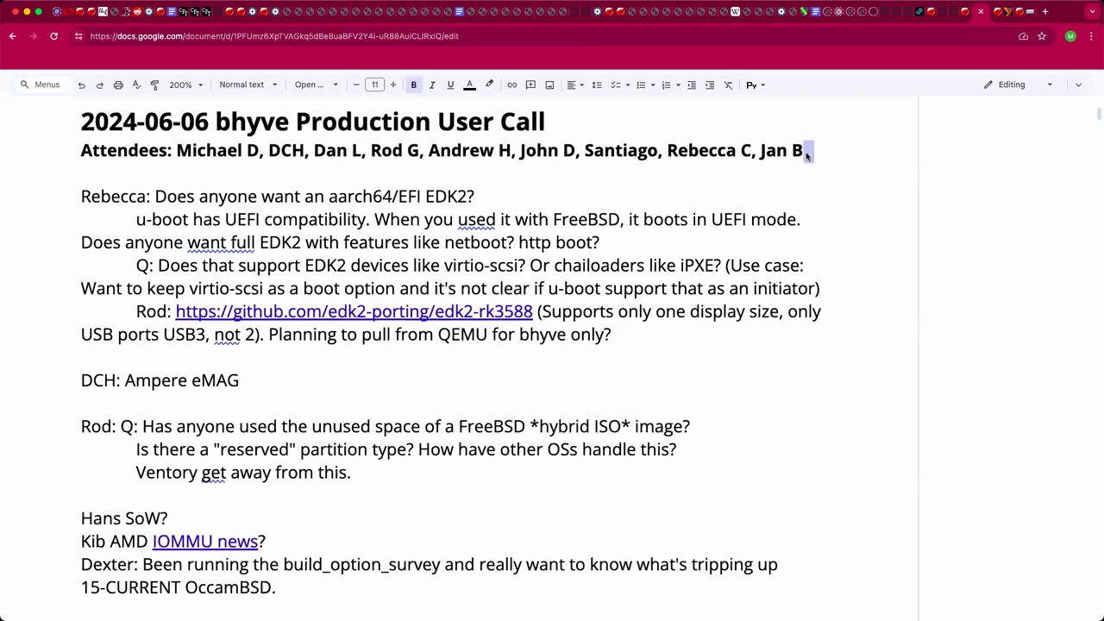
Step: Append another attendee's name after the last name on the Attendees line
key("BackSpace")
type(", Dani")
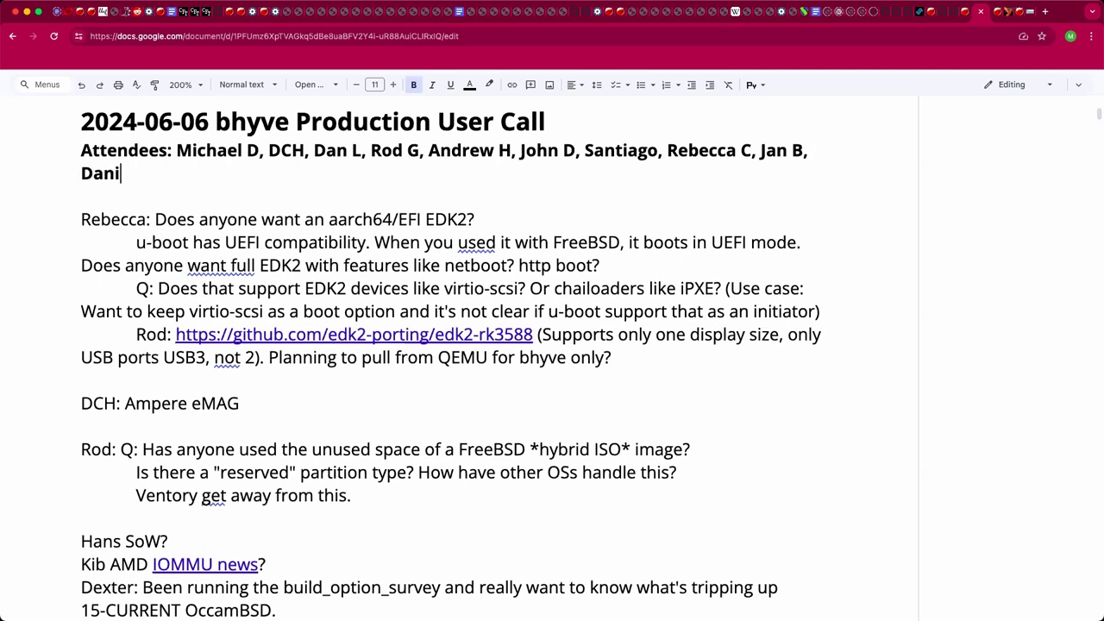
type("el B,")
key("BackSpace")
left_click(669, 380)
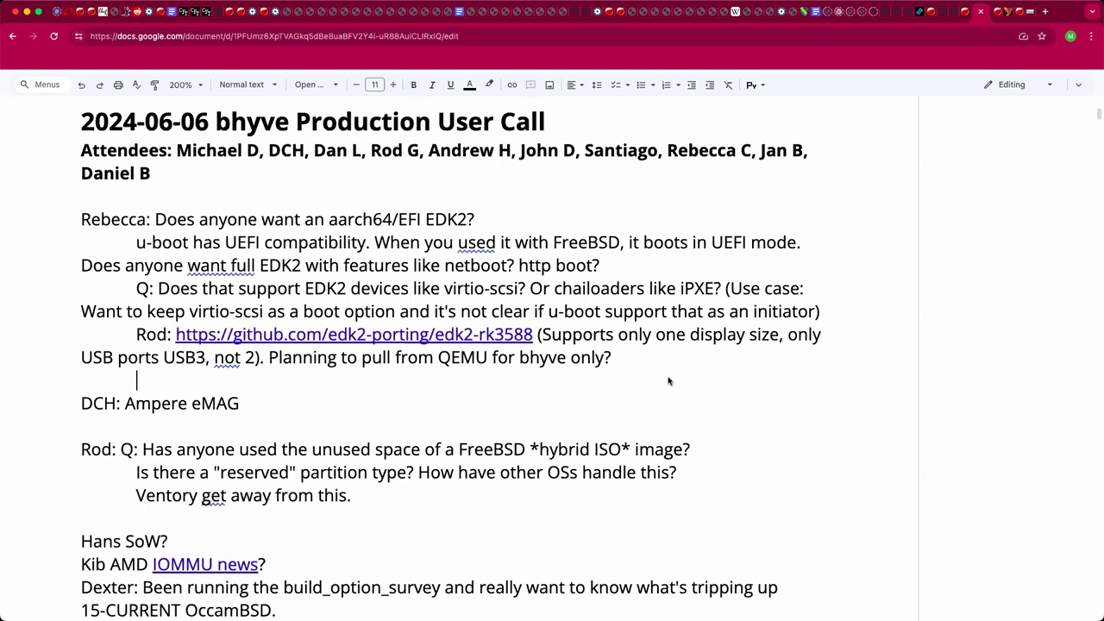
Step: Add 'Q: What are the requirements for building a binary that loads as a boot ROM? Addresses? Mode, resources?' plus the bhyve docs wish
key("Tab")
type("Q: What a")
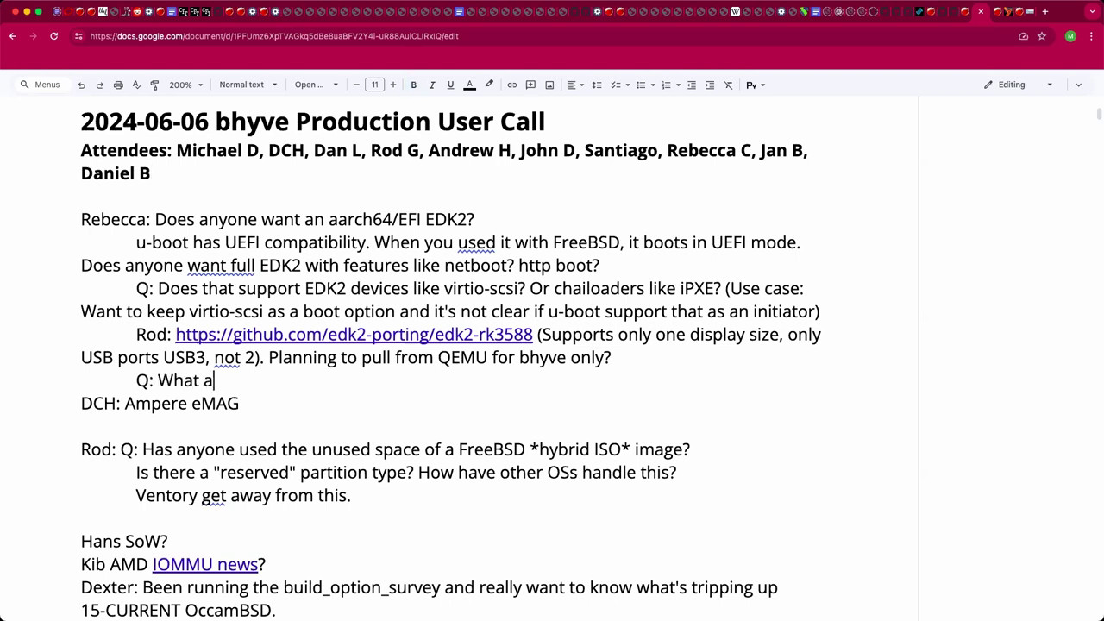
type("re the requiremen")
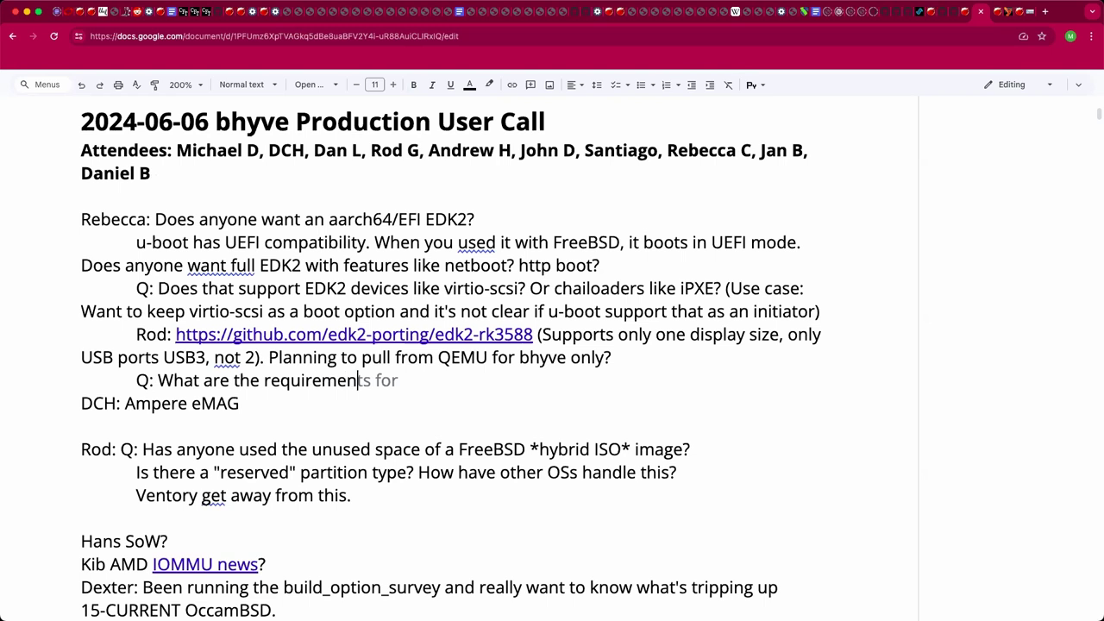
type("ts for")
key("Return")
key("Left")
type("building a biarn")
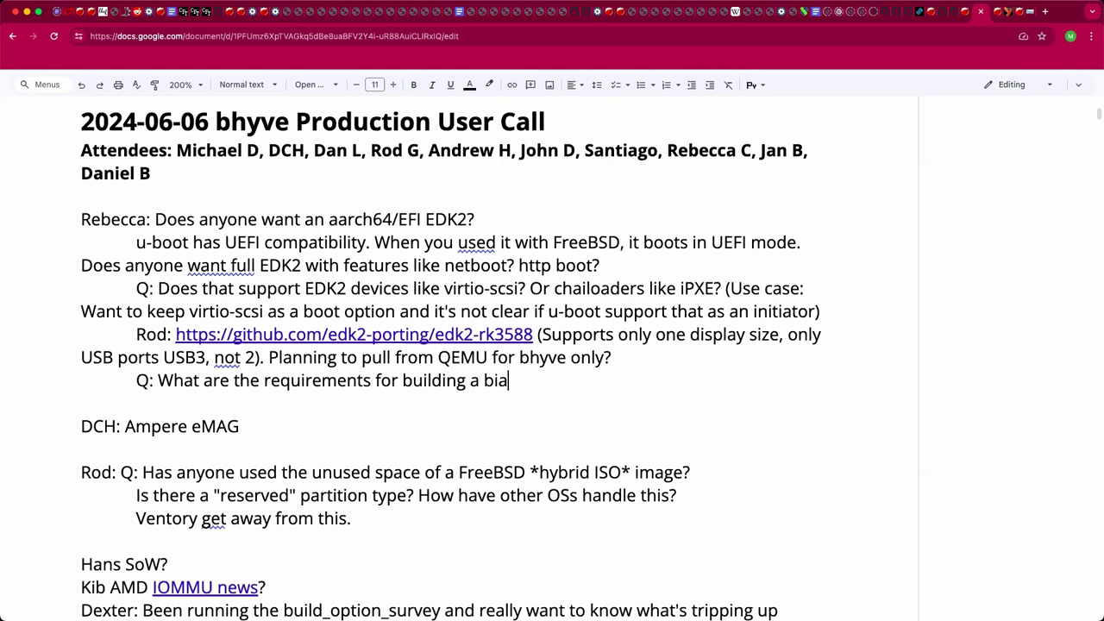
key("BackSpace")
key("BackSpace")
type("nary that loas")
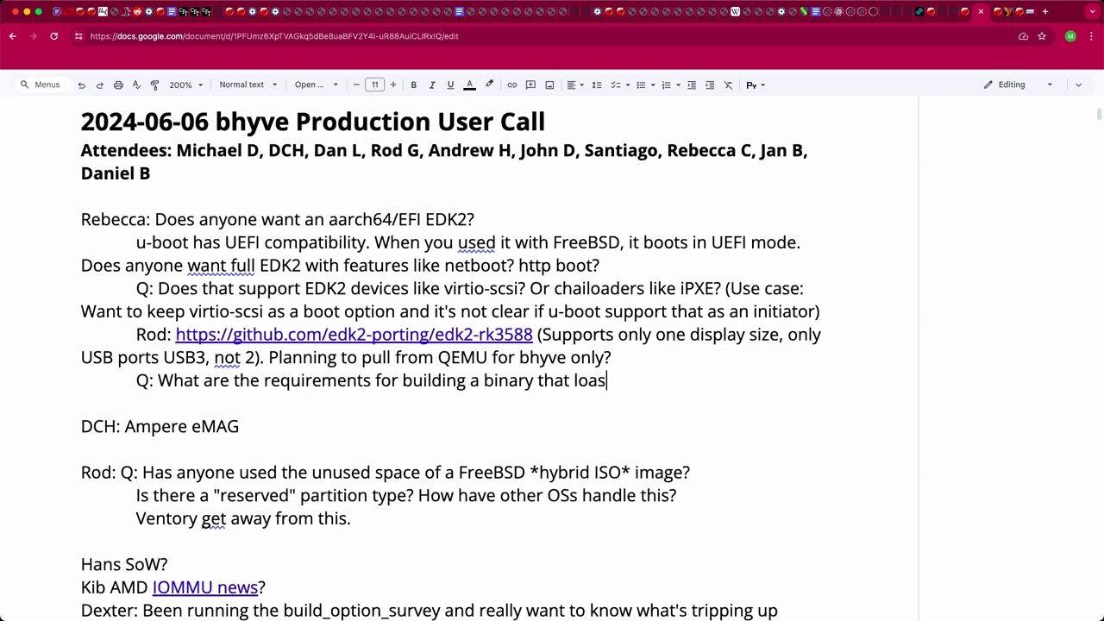
key("BackSpace")
type("ds as a boot ROM.")
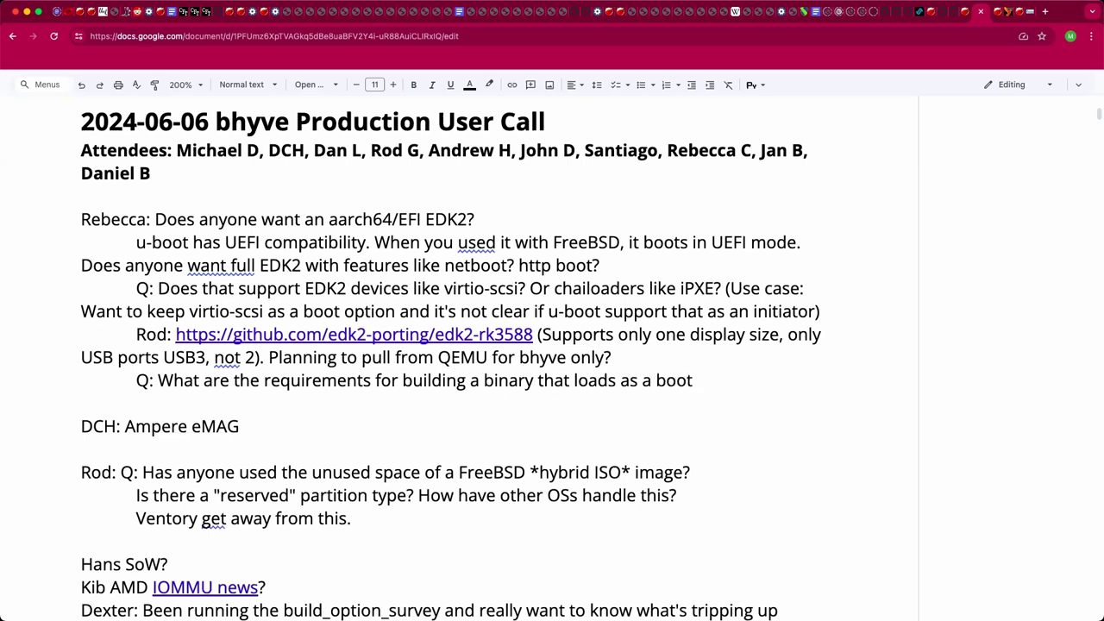
key("BackSpace")
key("BackSpace")
type("? Addres")
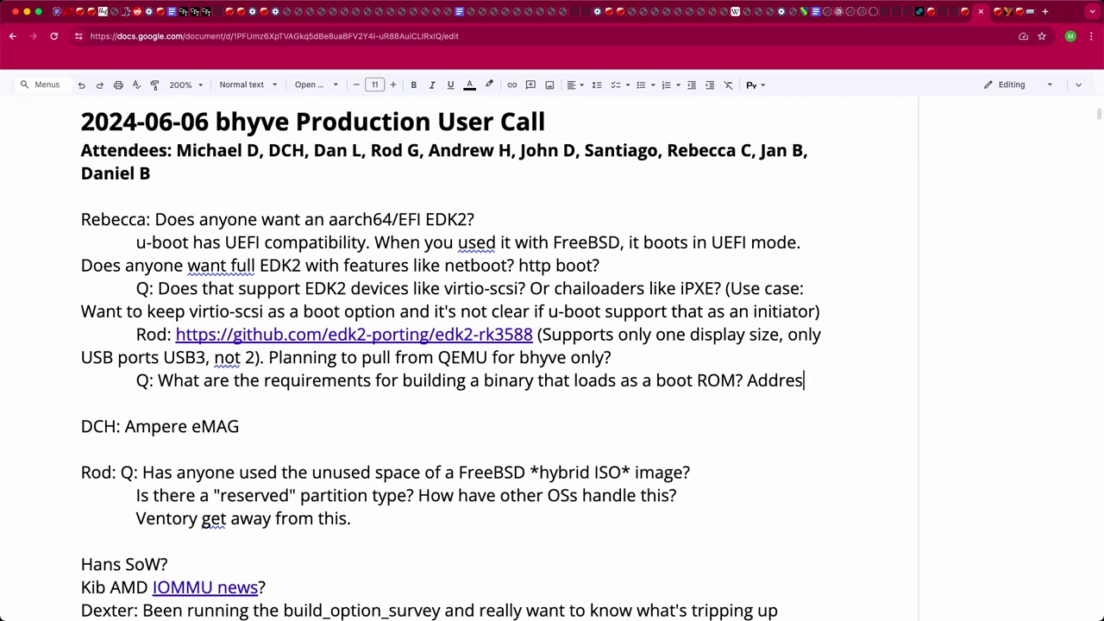
type("ses? Mode, ")
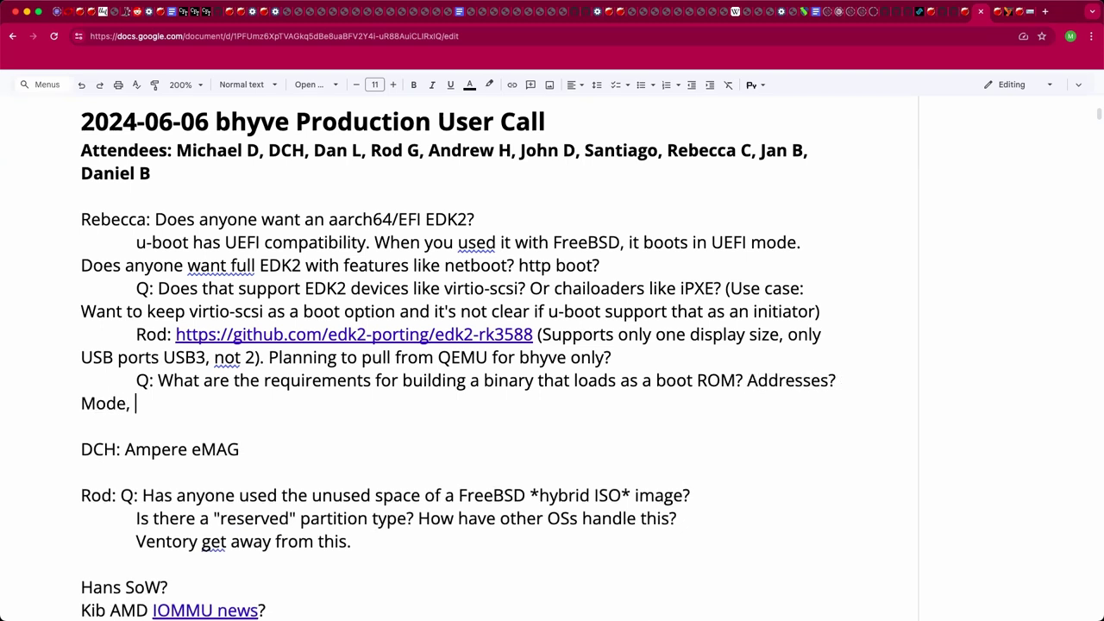
type("resources?")
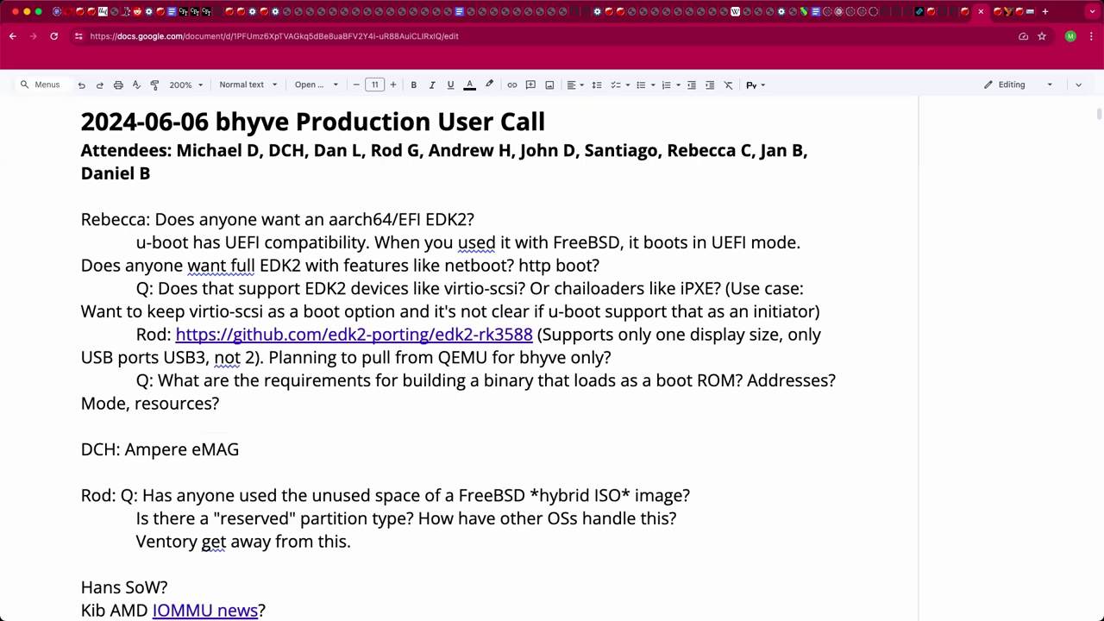
type("Simple docs for stand-alone blo")
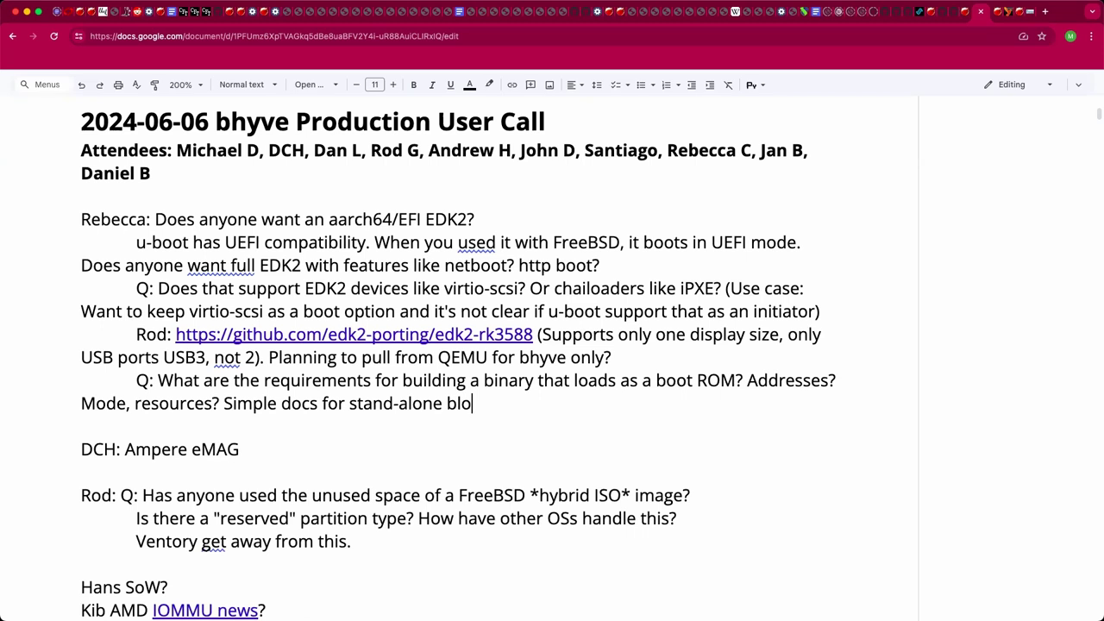
type("gs for bhyve would ")
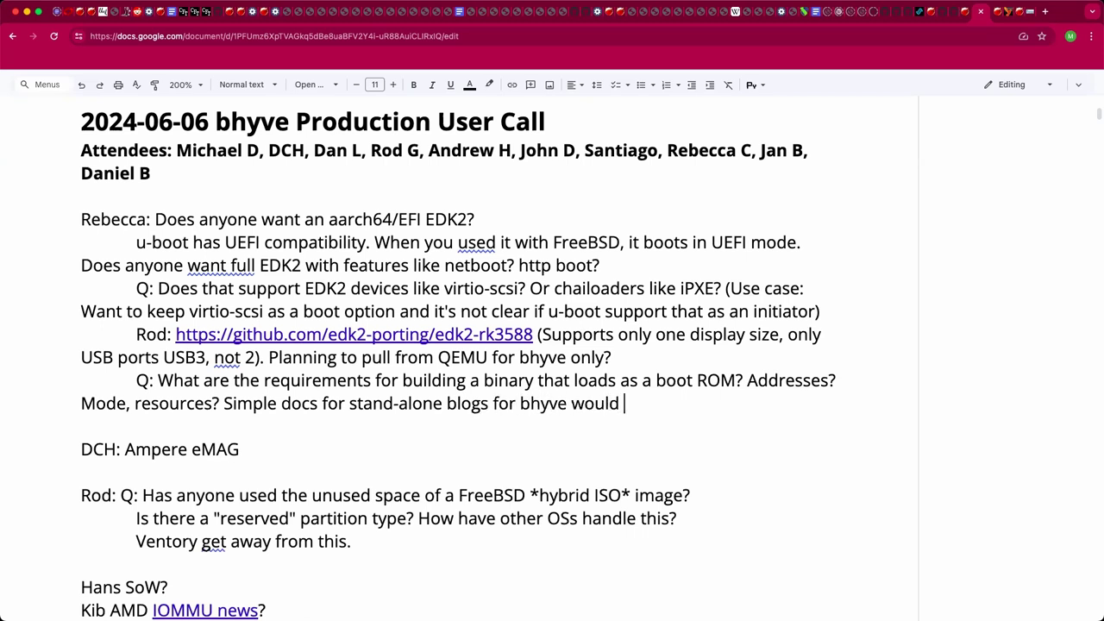
type("be useful.")
Step: Start a new indented line asking a colleague 'Any kexec progress?'
key("Return")
key("Tab")
type("Jan: ")
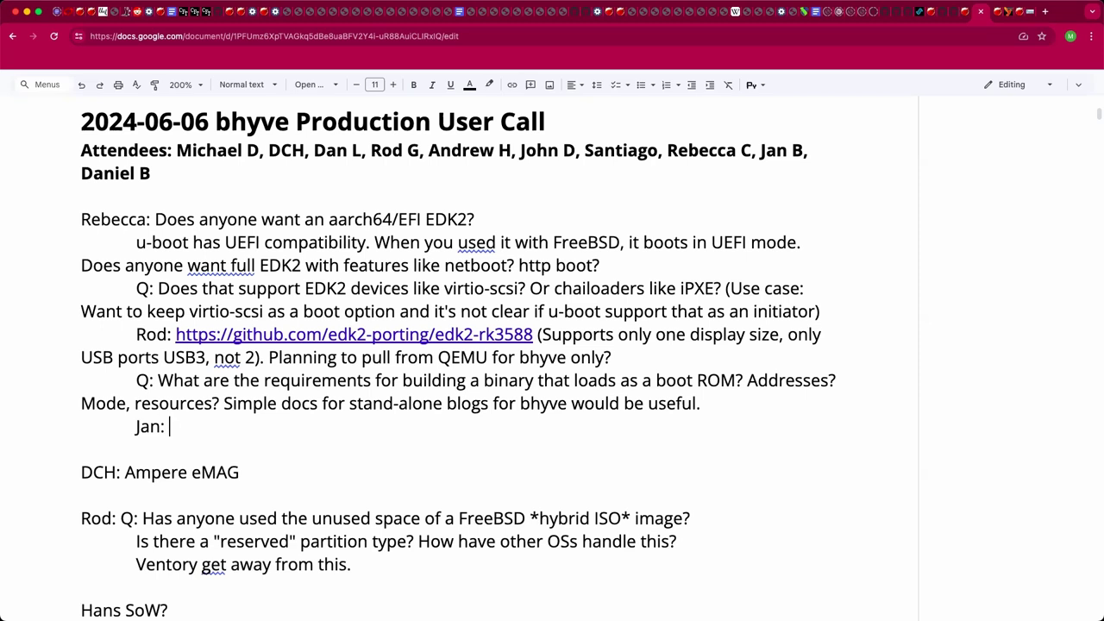
type("Any kexec ")
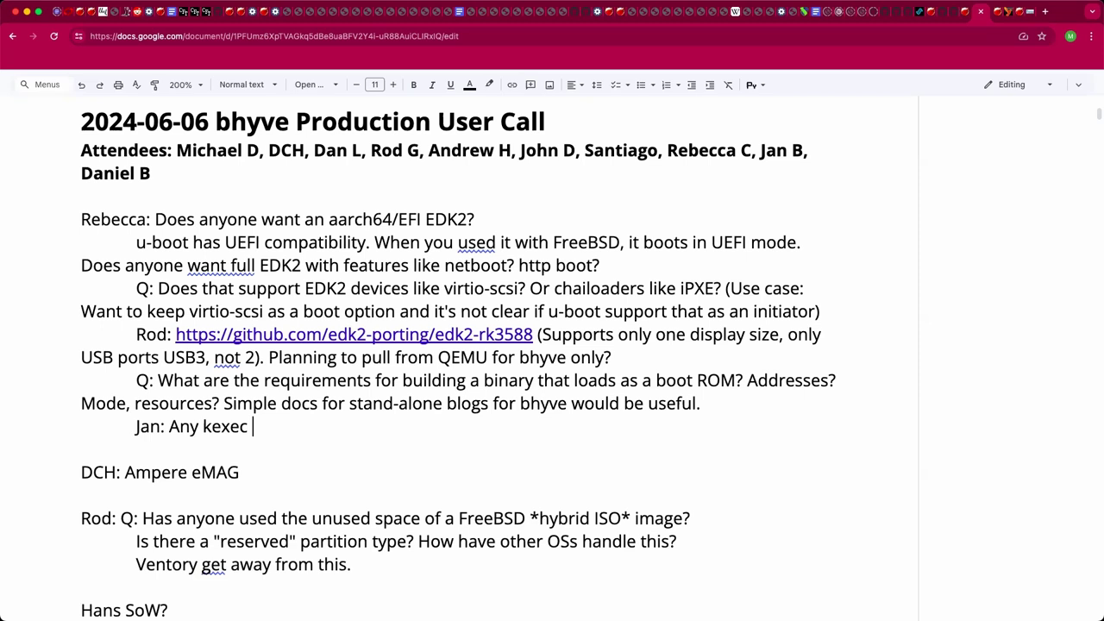
type("progress?")
Step: Insert 'for FreeBSD' into the kexec progress question
left_click(252, 427)
type("for freebsd")
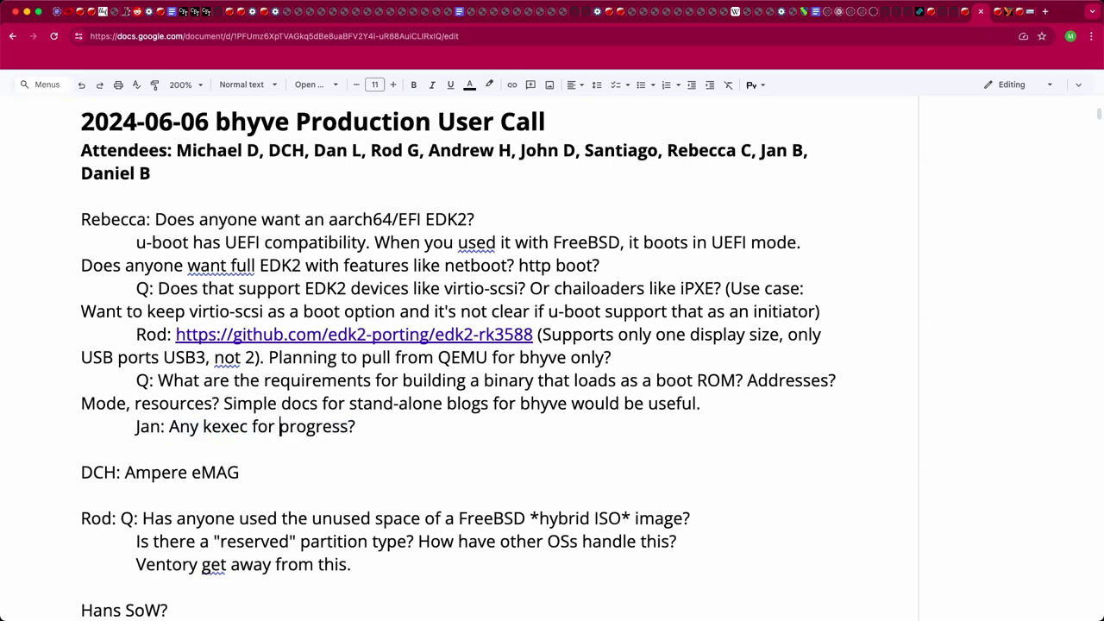
key("shift+Left")
key("shift+Left")
key("shift+Left")
key("shift+Left")
key("shift+Left")
key("shift+Left")
key("shift+Left")
type("FreeBSD")
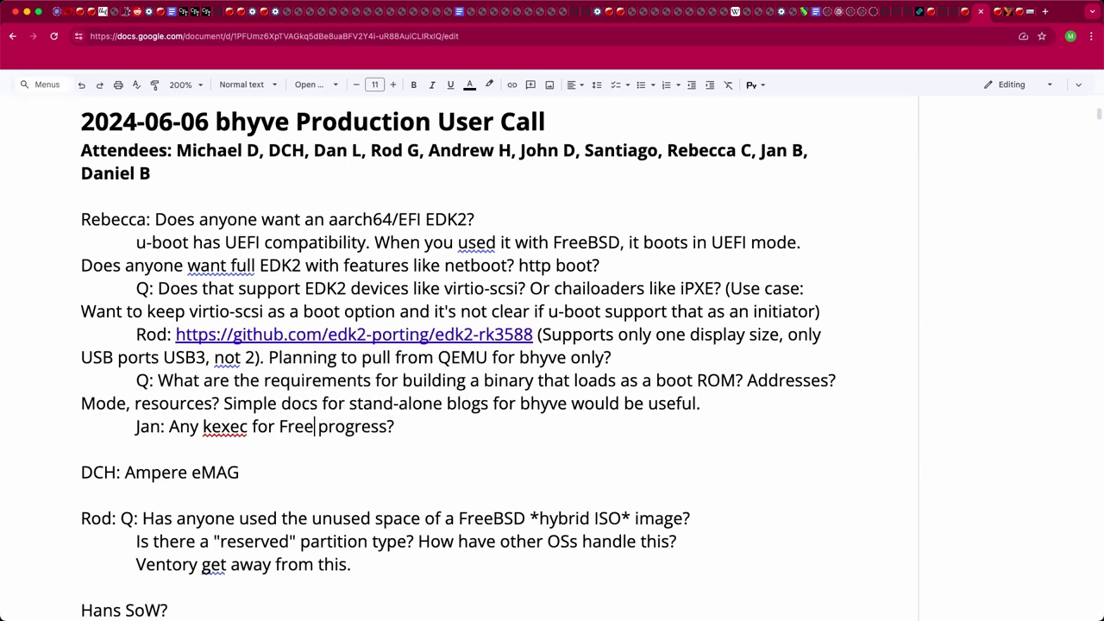
key("End")
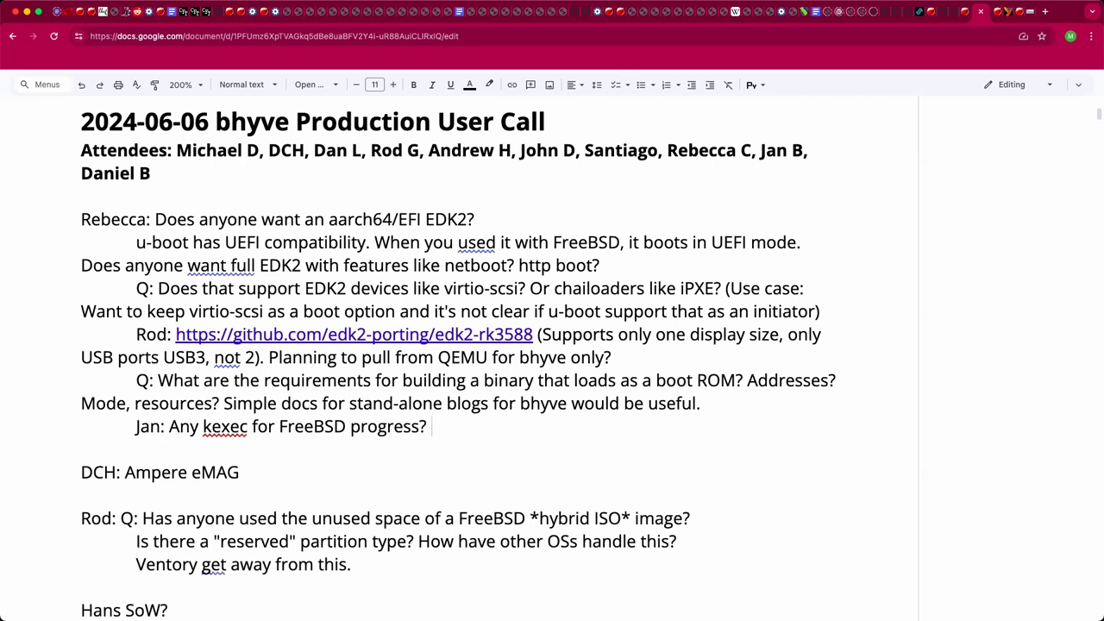
Step: Add 'kexec has different requirements than a standard blob. The image needs to be in m…'
type("kexec has different r")
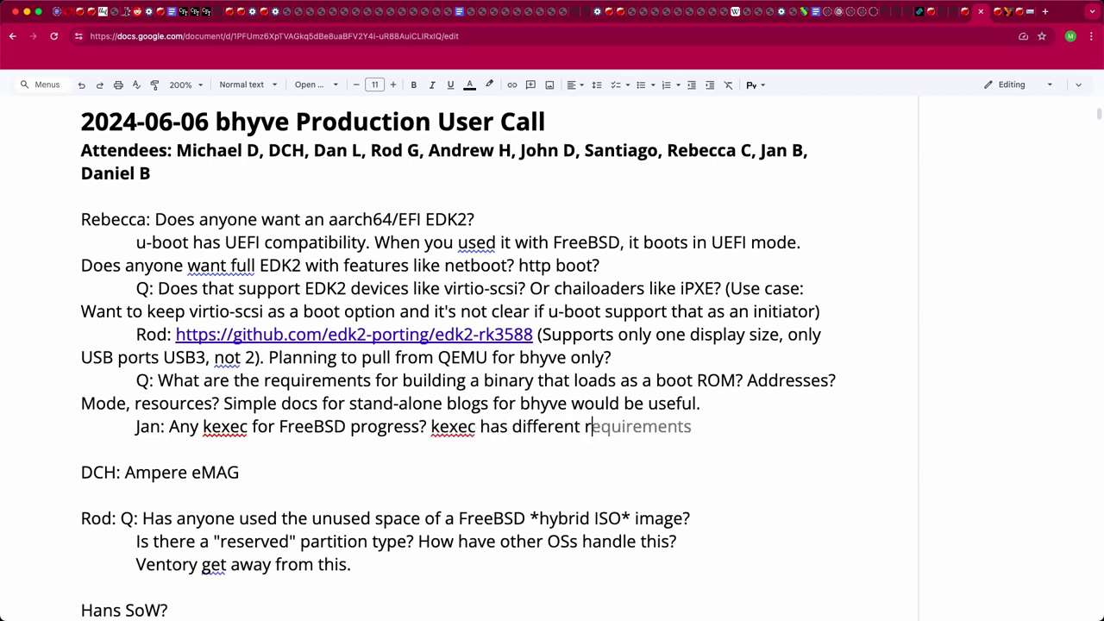
key("Tab")
type("than a")
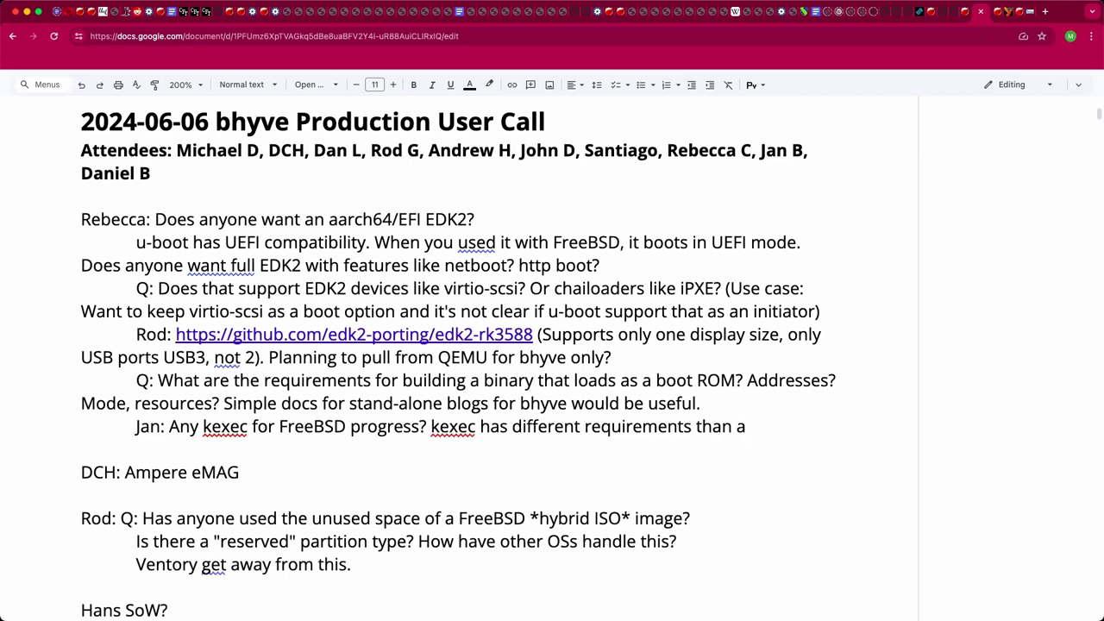
type(" standar")
type("d blog")
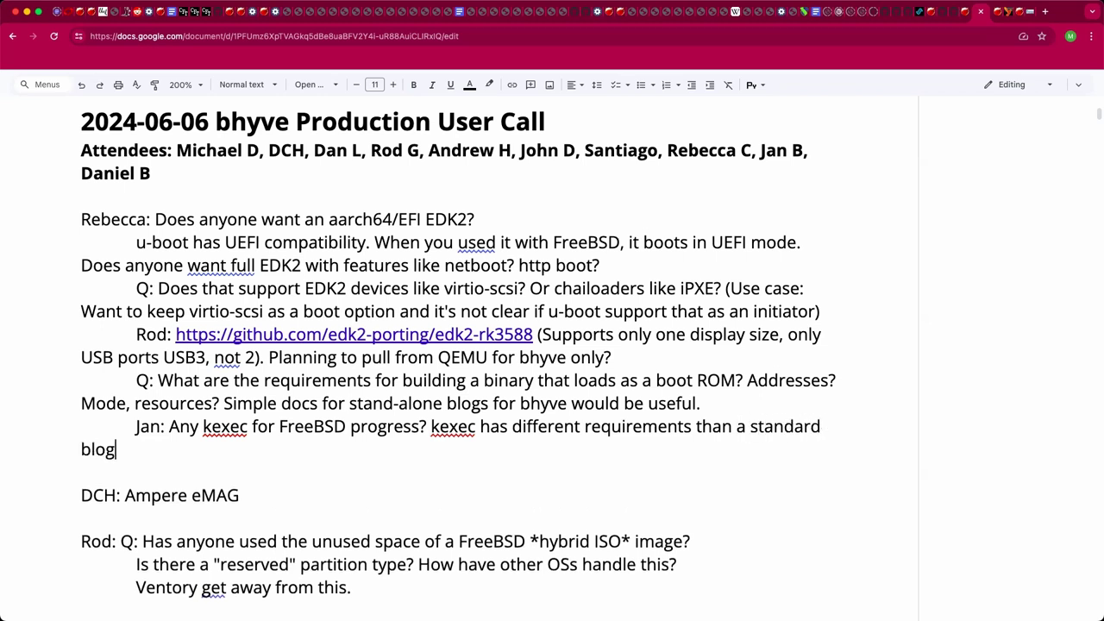
key("BackSpace")
type("b. The ima")
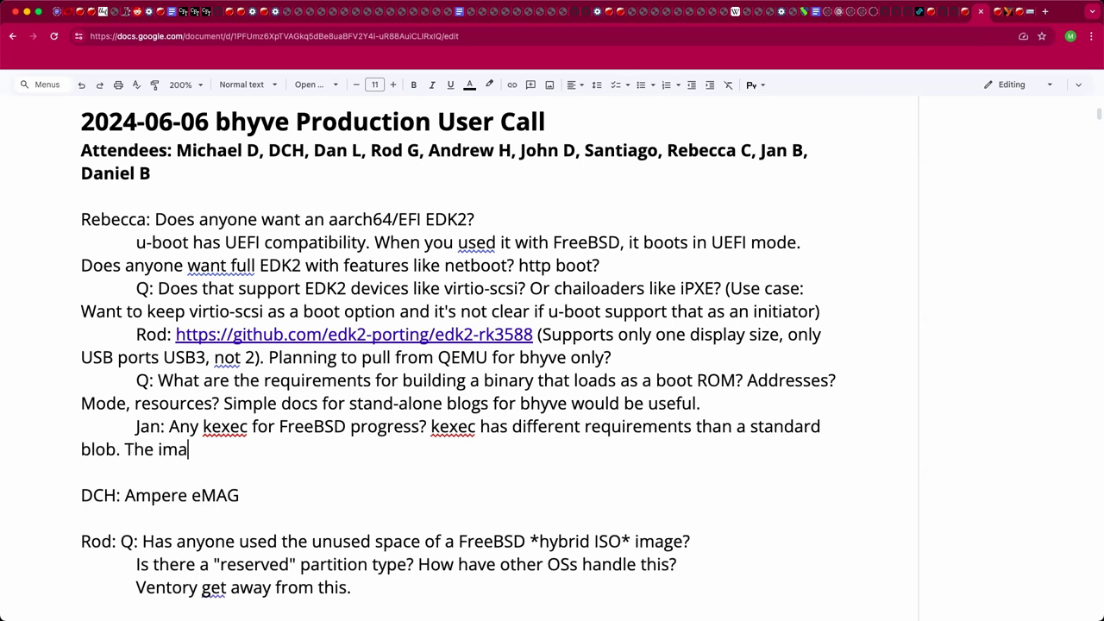
type("ged needs to be in m")
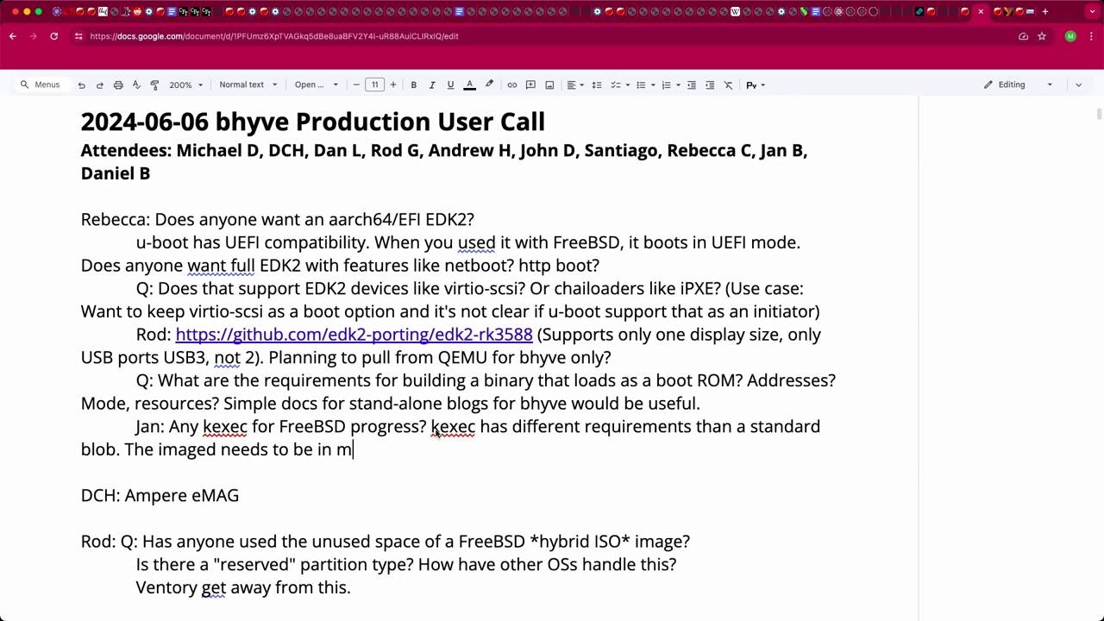
left_click(215, 449)
key("BackSpace")
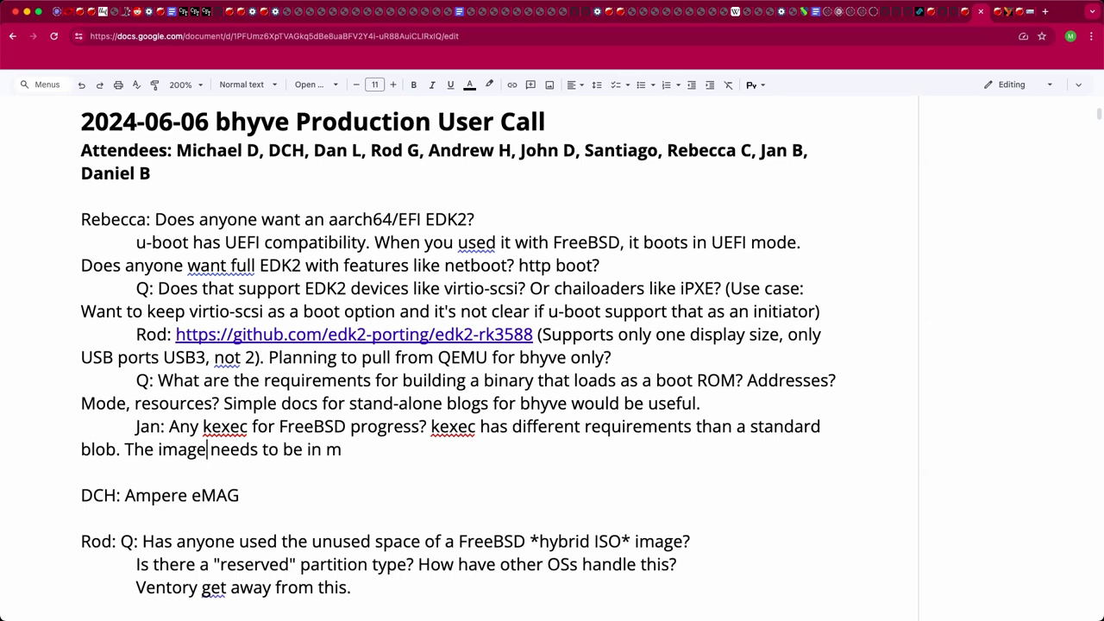